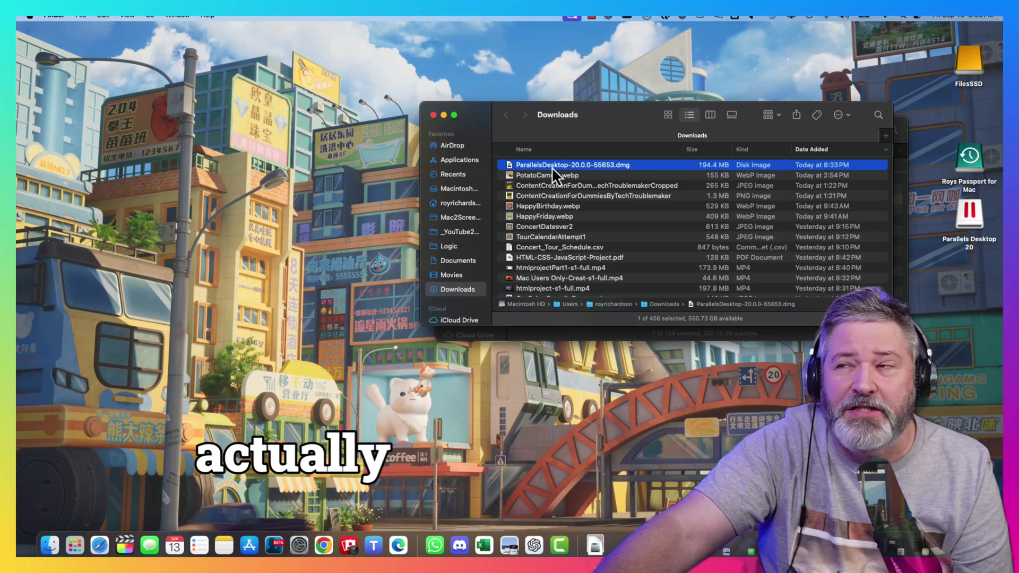
Open the Parallels Desktop 20 disk image and launch its Install app, allowing the downloaded app to run
double_click(552, 166)
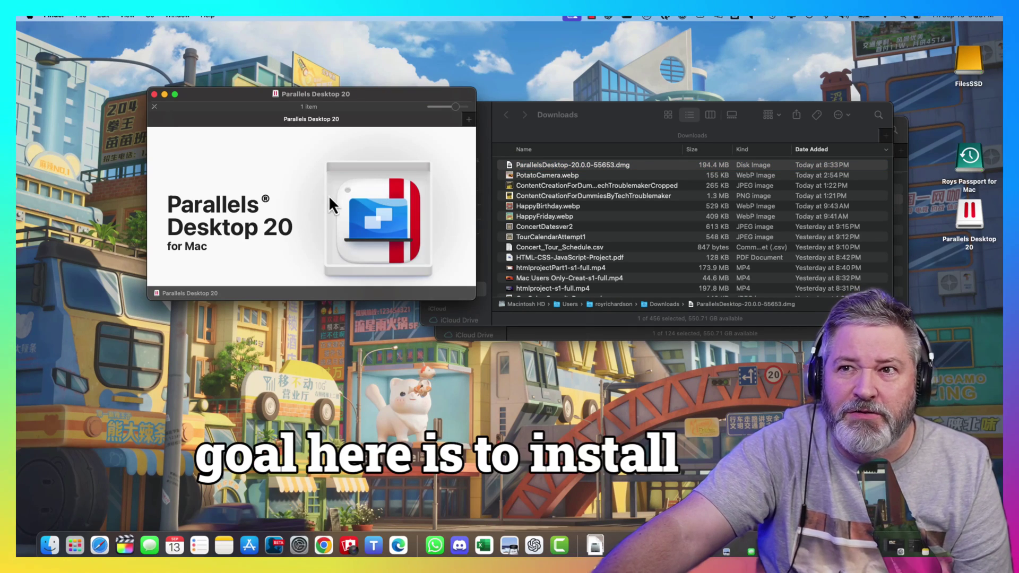
left_click(359, 200)
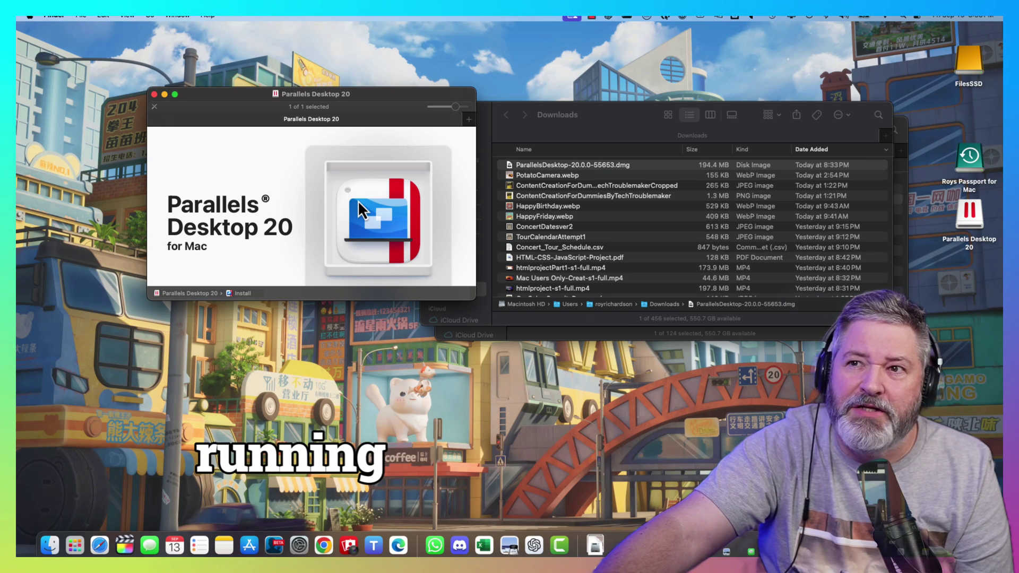
double_click(358, 205)
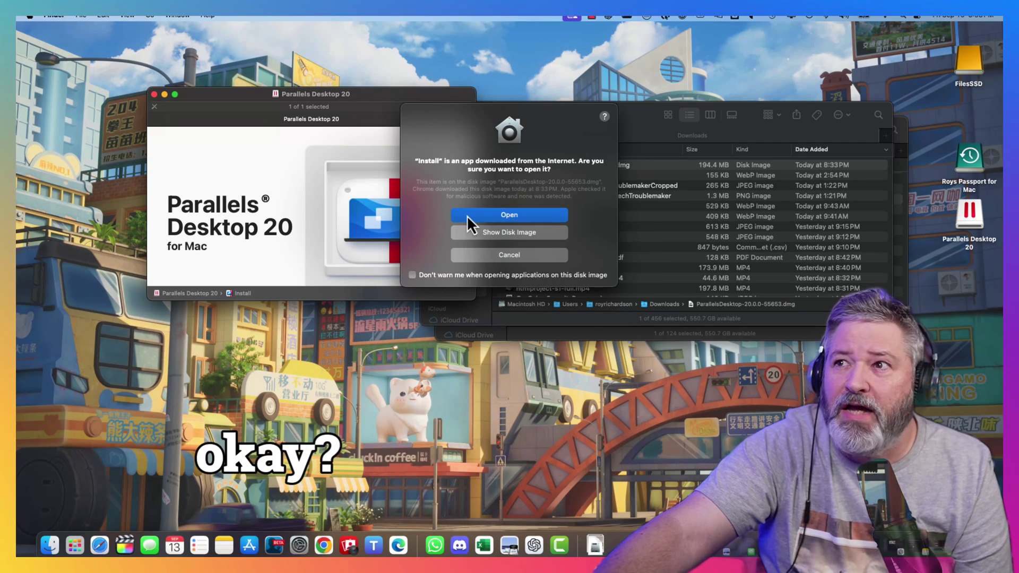
left_click(509, 214)
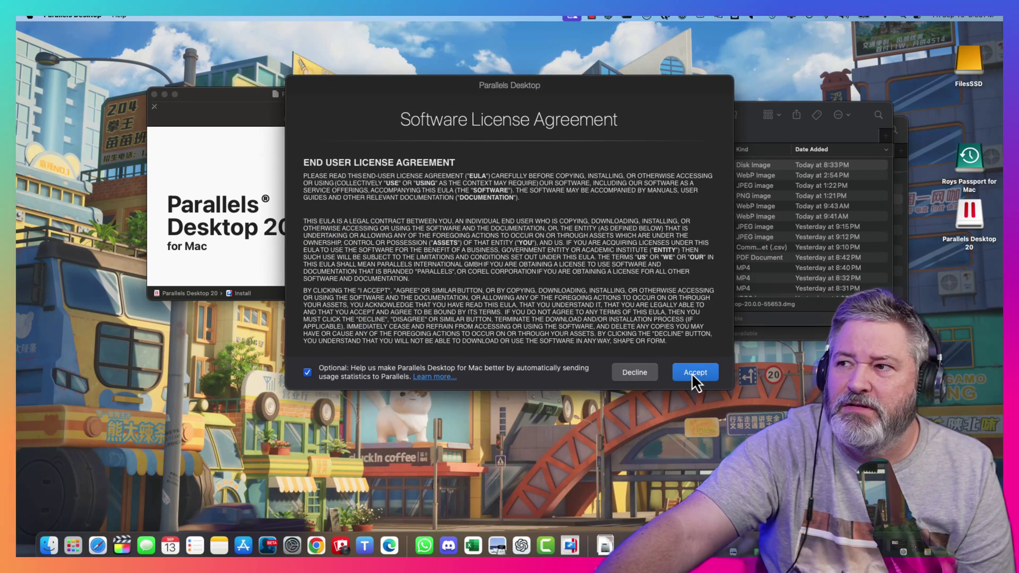
Accept the Parallels licence agreement and authorise the install with the administrator password
left_click(694, 373)
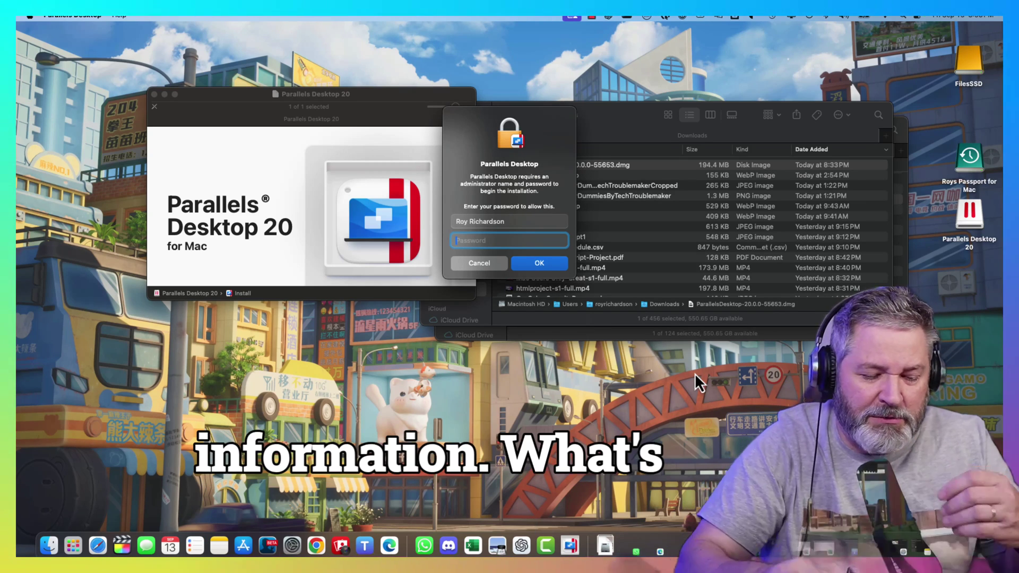
type("•••••")
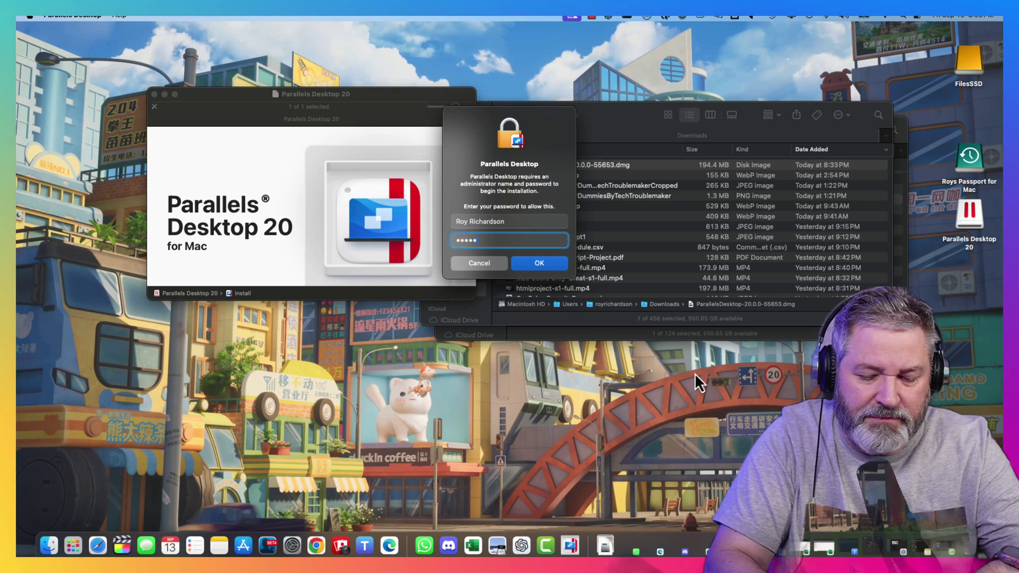
type("••")
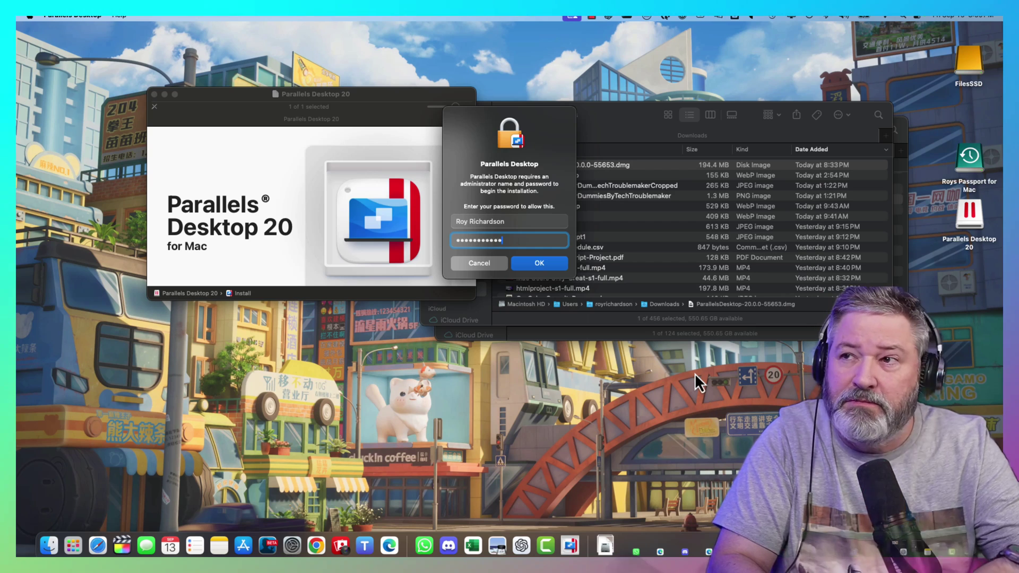
key("Return")
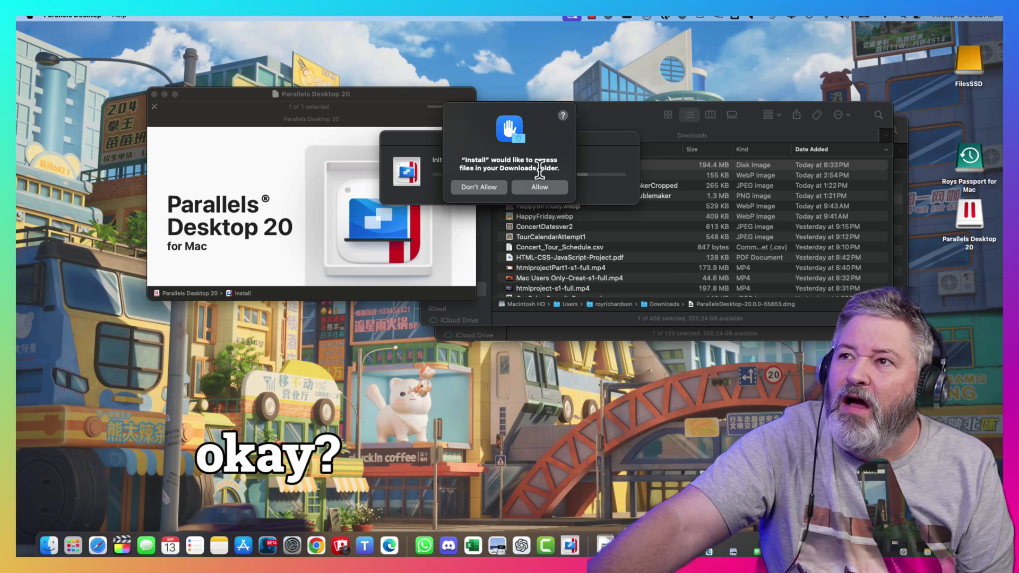
Allow Parallels access to the Desktop, Documents and Downloads folders and finish the permissions setup
left_click(537, 186)
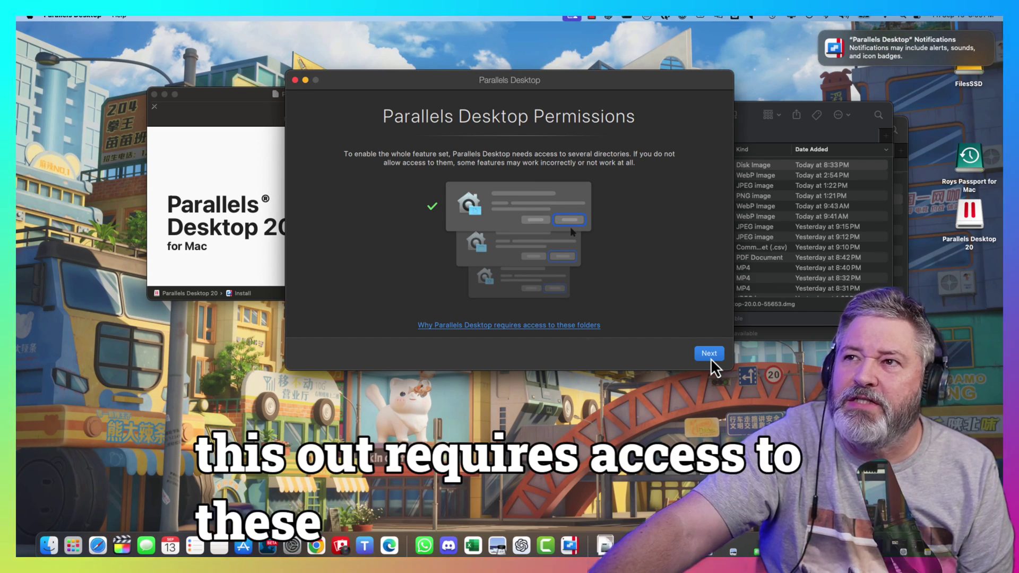
left_click(710, 355)
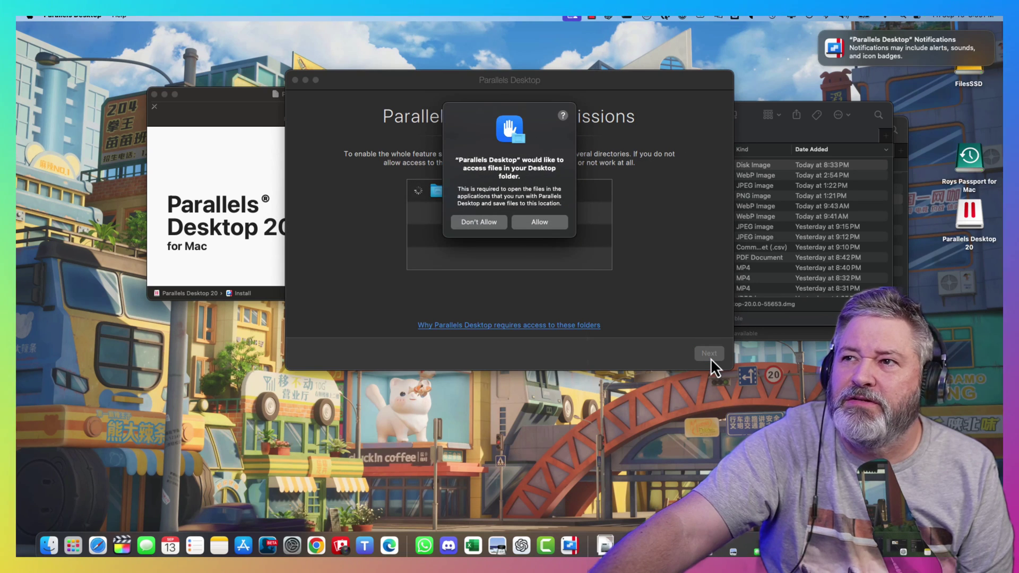
left_click(543, 219)
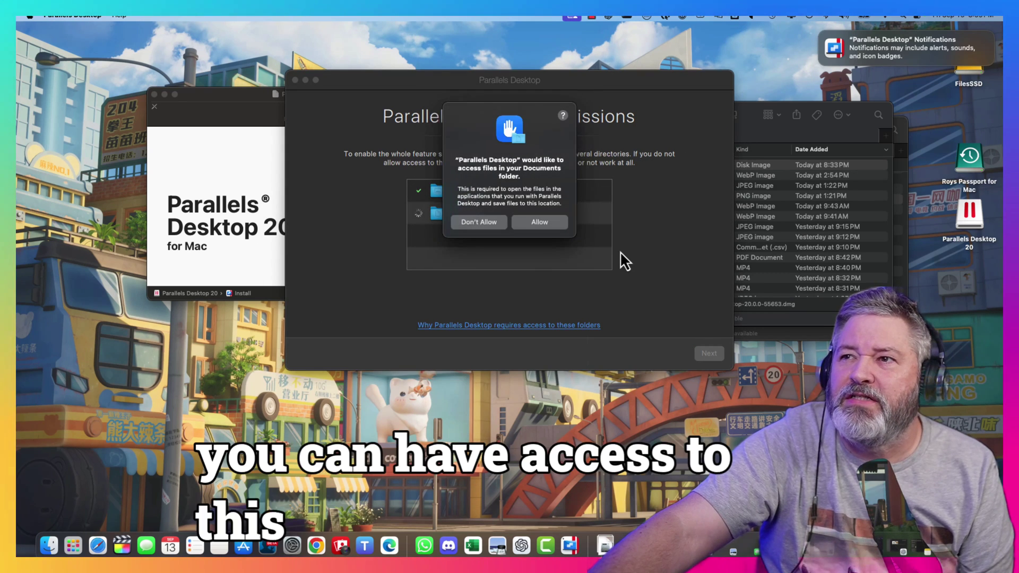
left_click(543, 223)
left_click(539, 235)
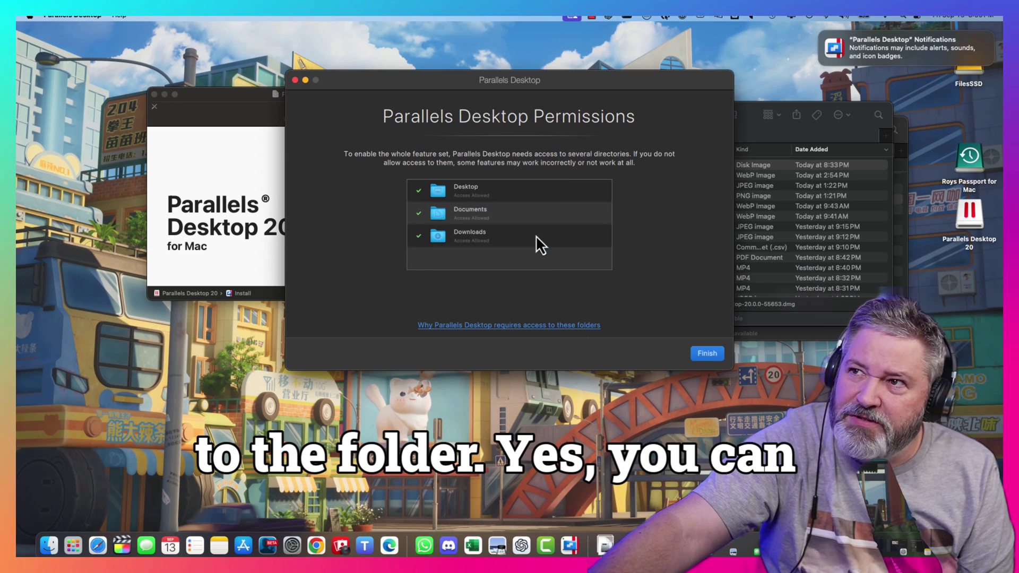
left_click(709, 354)
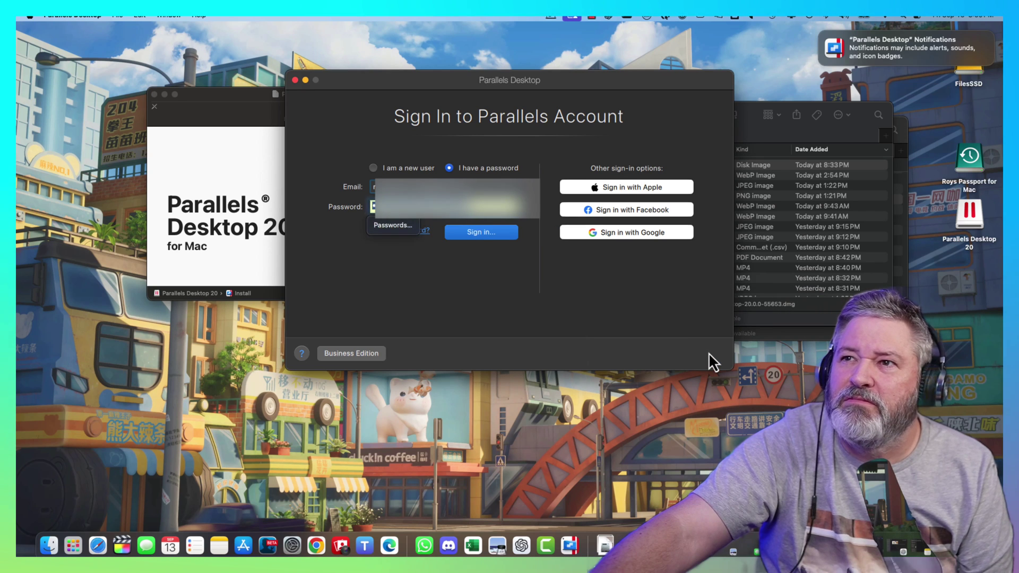
Sign in with the saved Parallels account and activate the Pro Edition licence
left_click(480, 234)
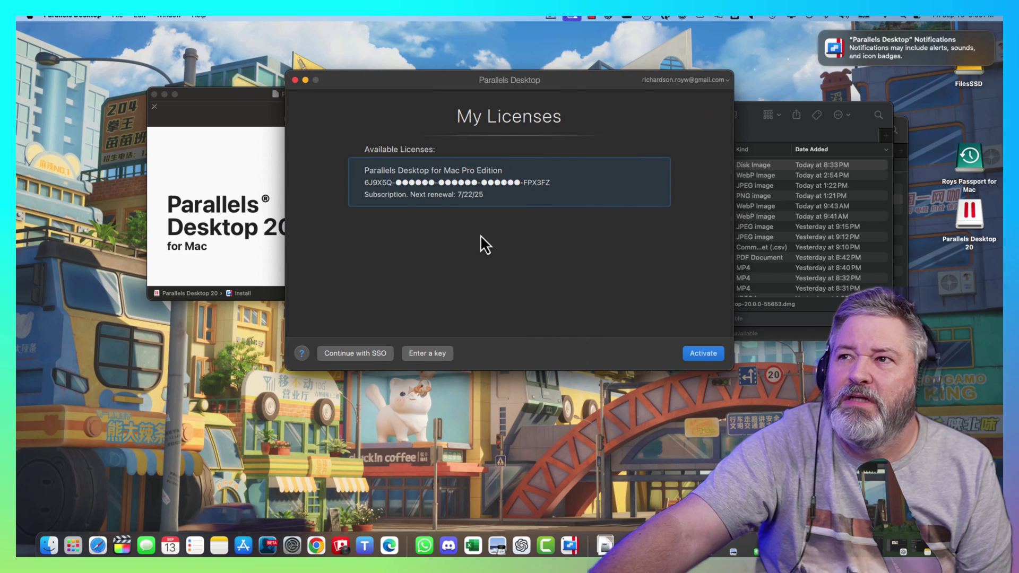
left_click(703, 354)
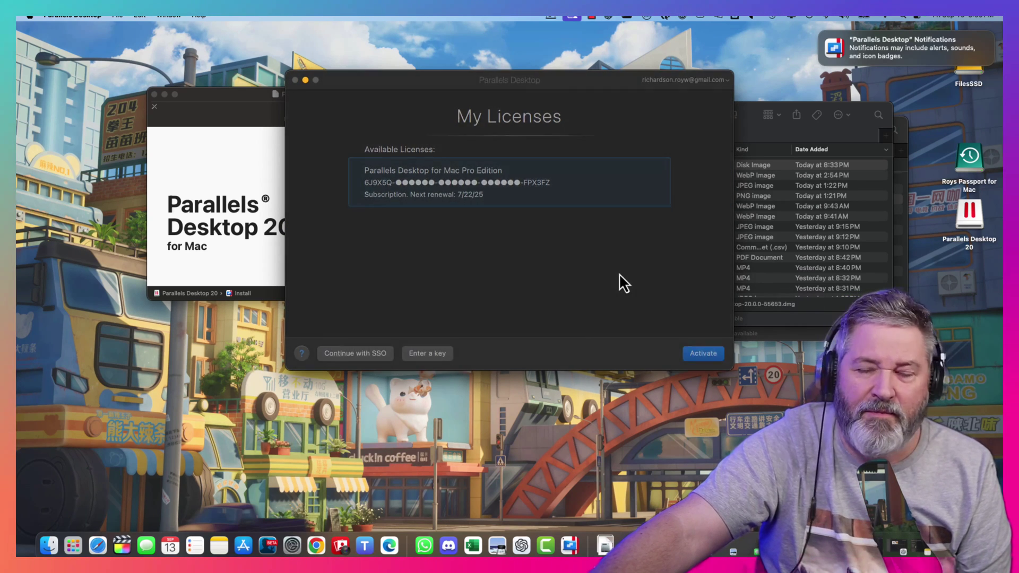
left_click(529, 260)
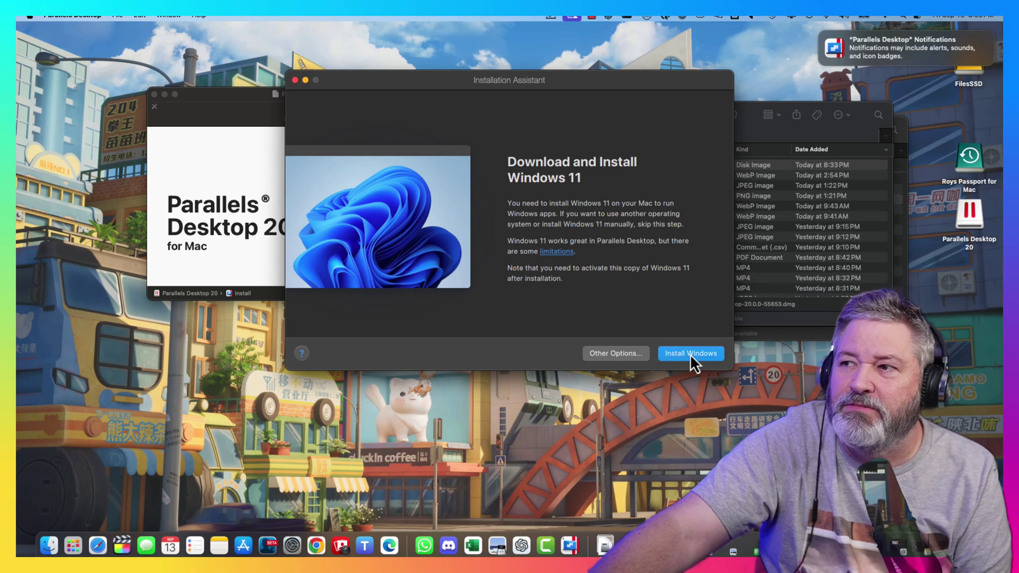
Start the Windows 11 download and install, then allow Parallels microphone access
left_click(691, 355)
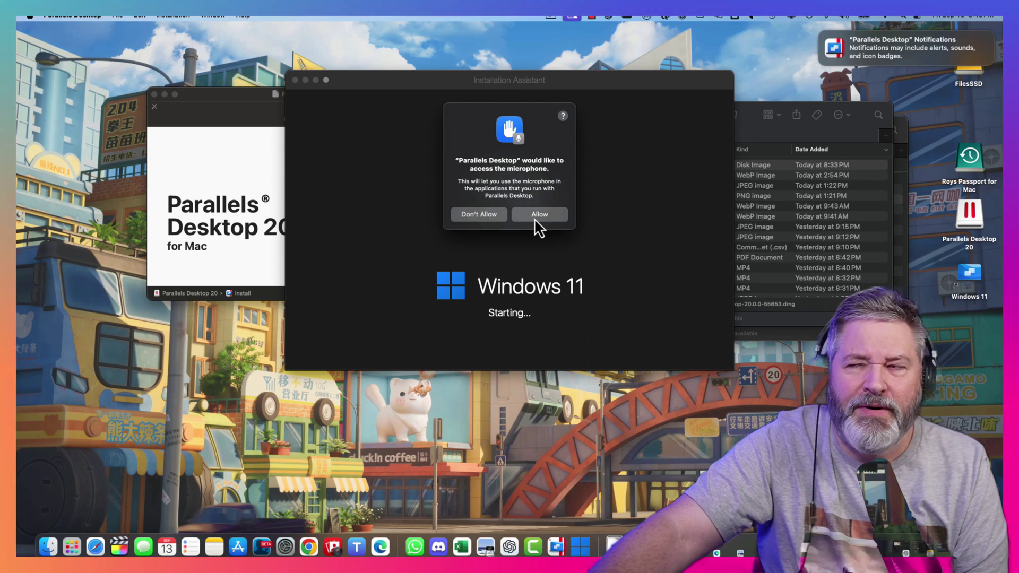
left_click(534, 218)
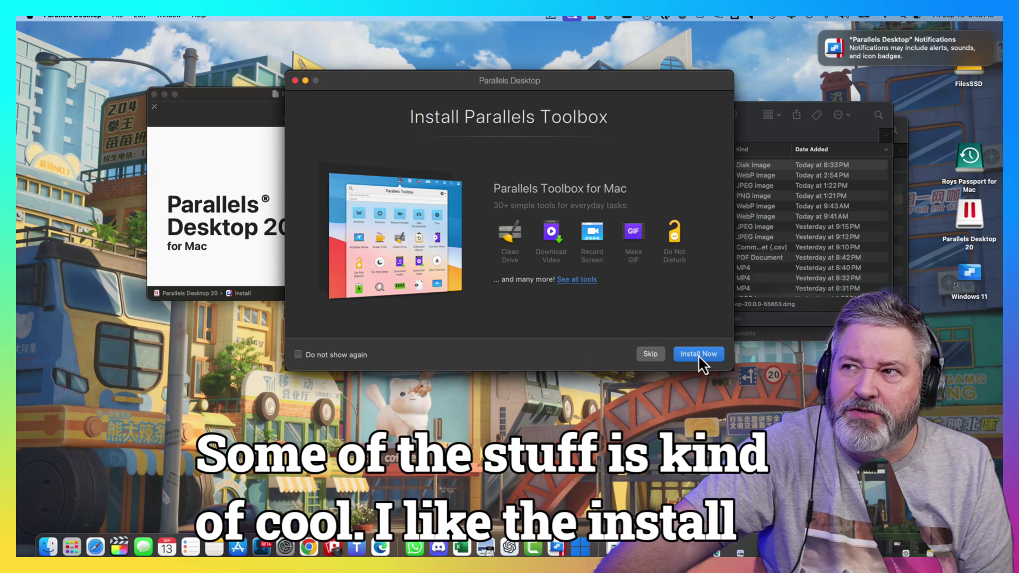
Install Parallels Toolbox, step through its tour to the Dashboard, and close the popover
left_click(698, 354)
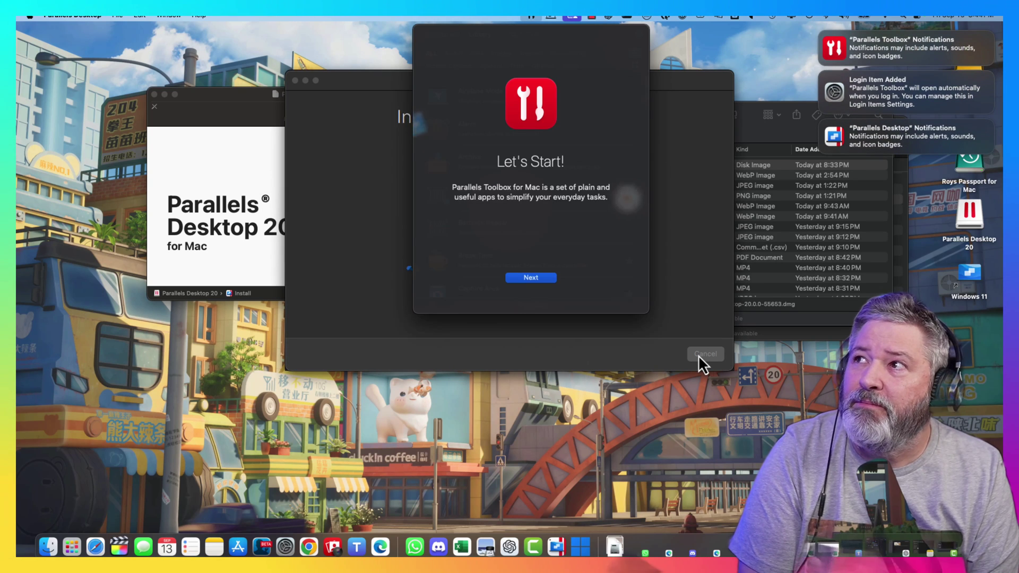
left_click(531, 277)
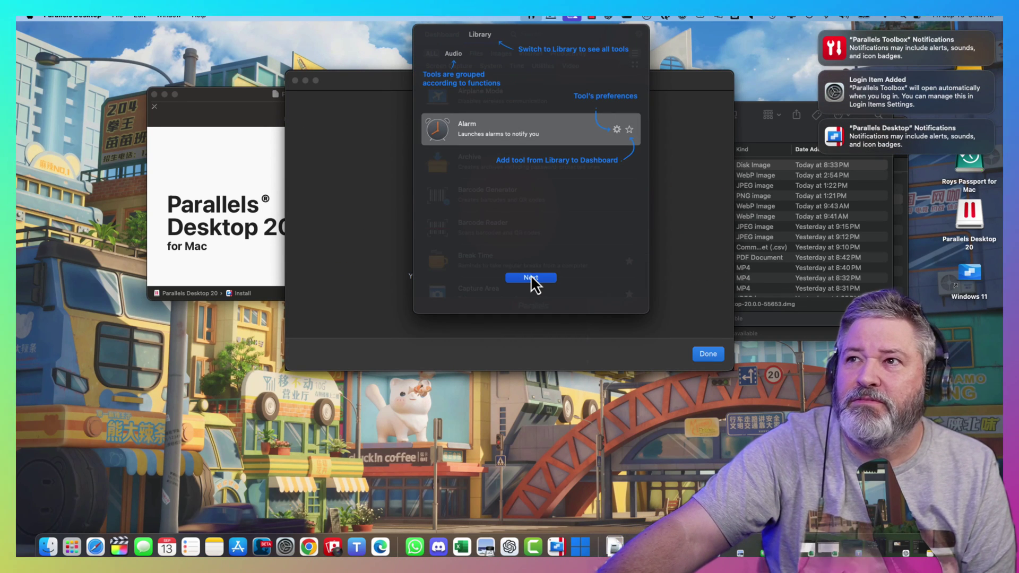
left_click(534, 280)
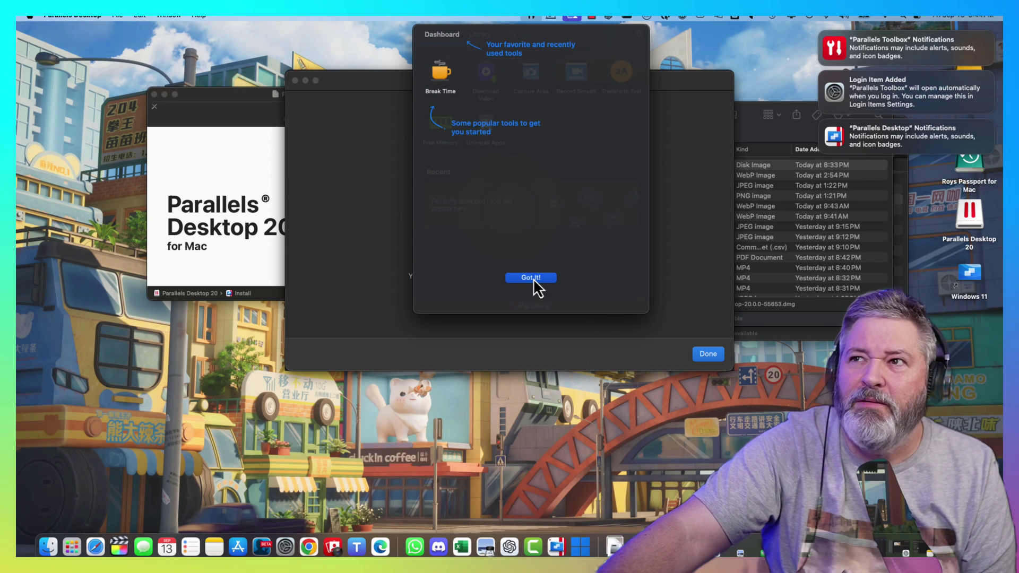
left_click(533, 280)
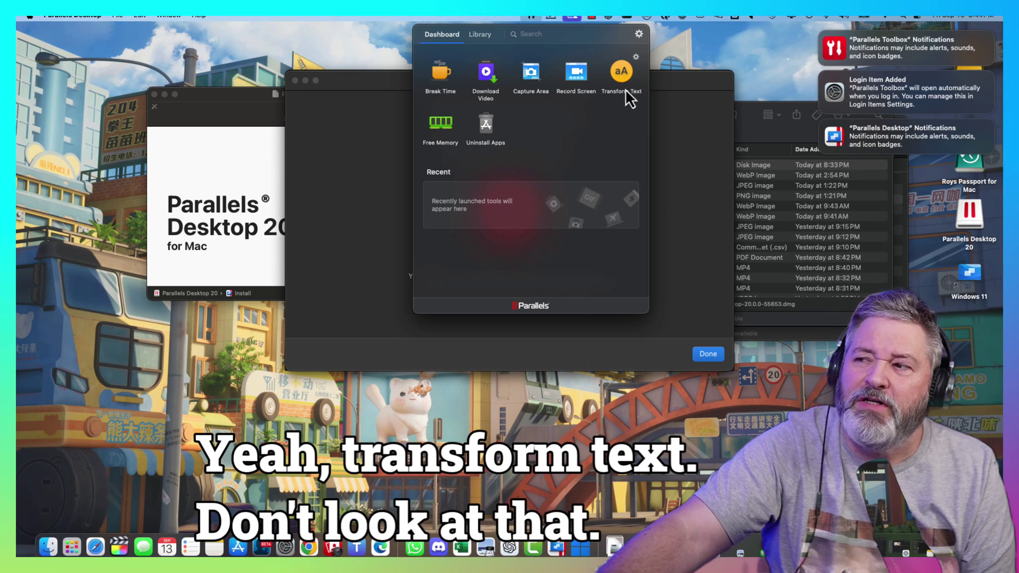
left_click(672, 163)
Close the Toolbox window, dismiss the microphone alert, and clear the three notification banners
left_click(708, 354)
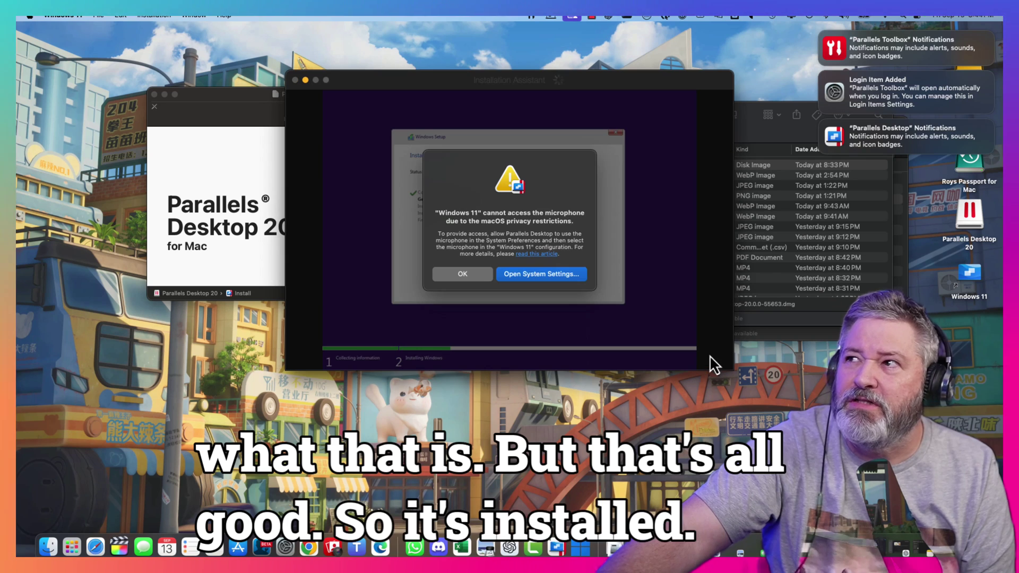
left_click(463, 274)
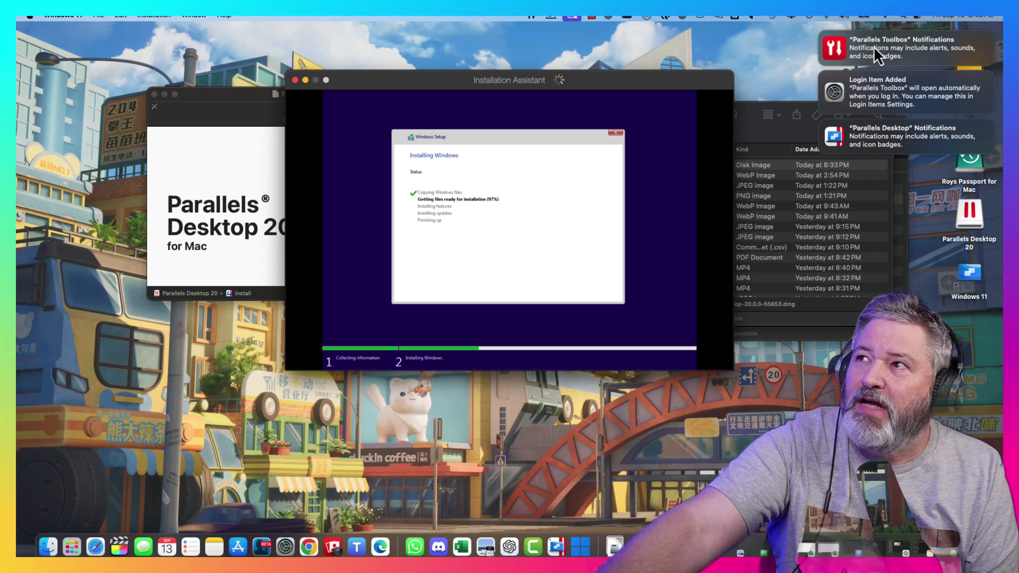
left_click(820, 33)
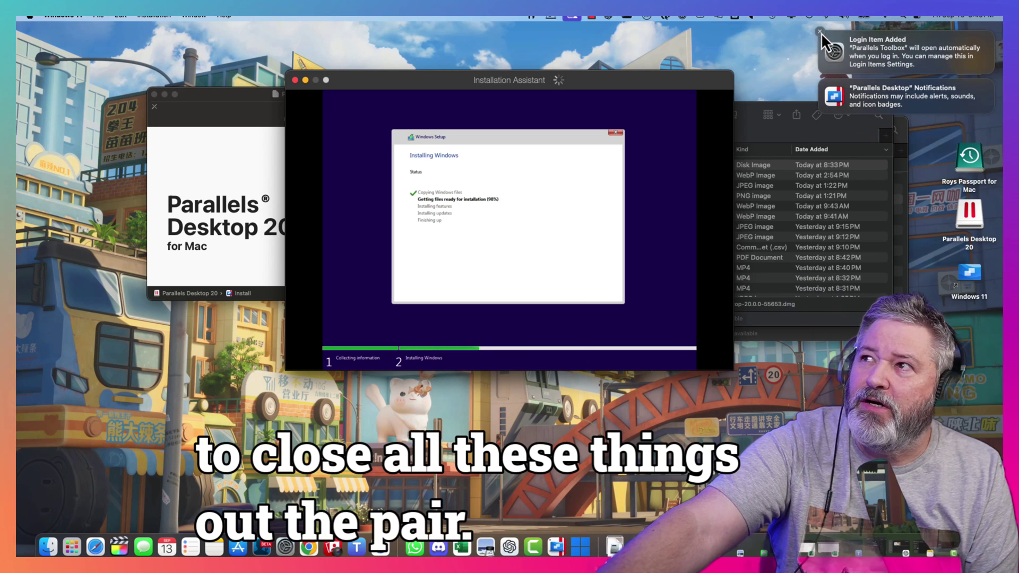
left_click(820, 33)
left_click(821, 33)
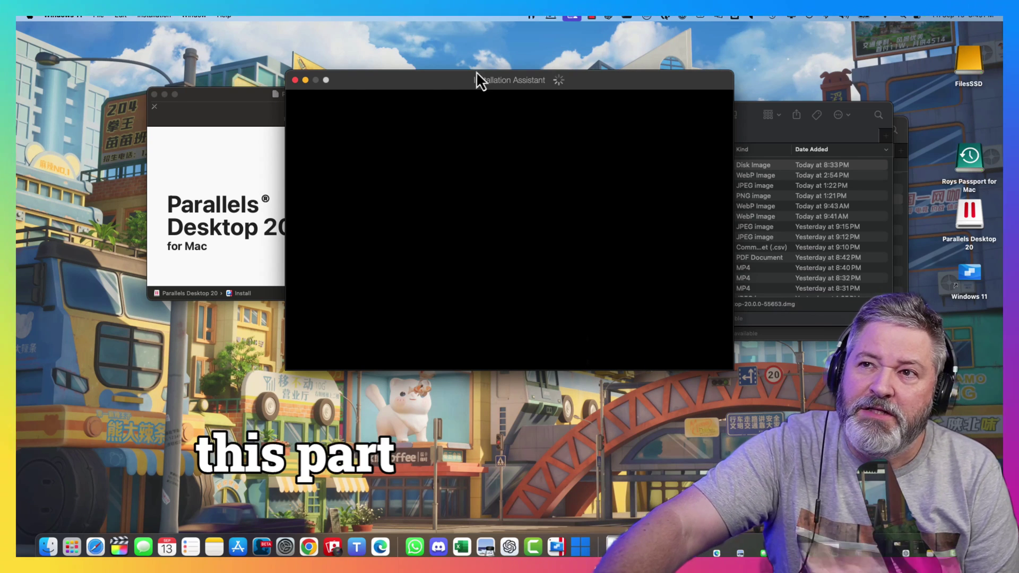
Close the Parallels Desktop 20 disk image window in Finder
left_click(200, 153)
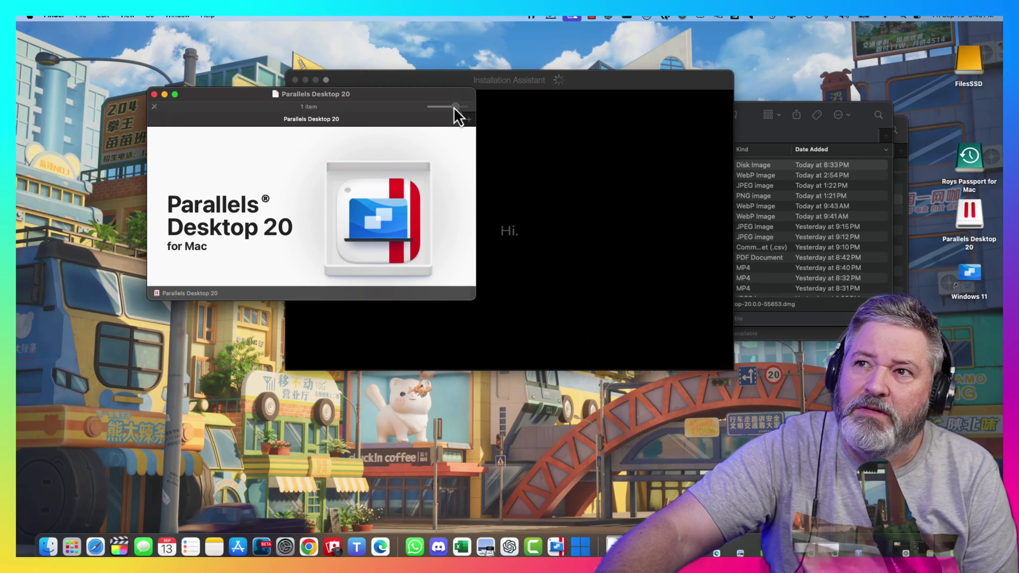
left_click_drag(453, 107, 455, 107)
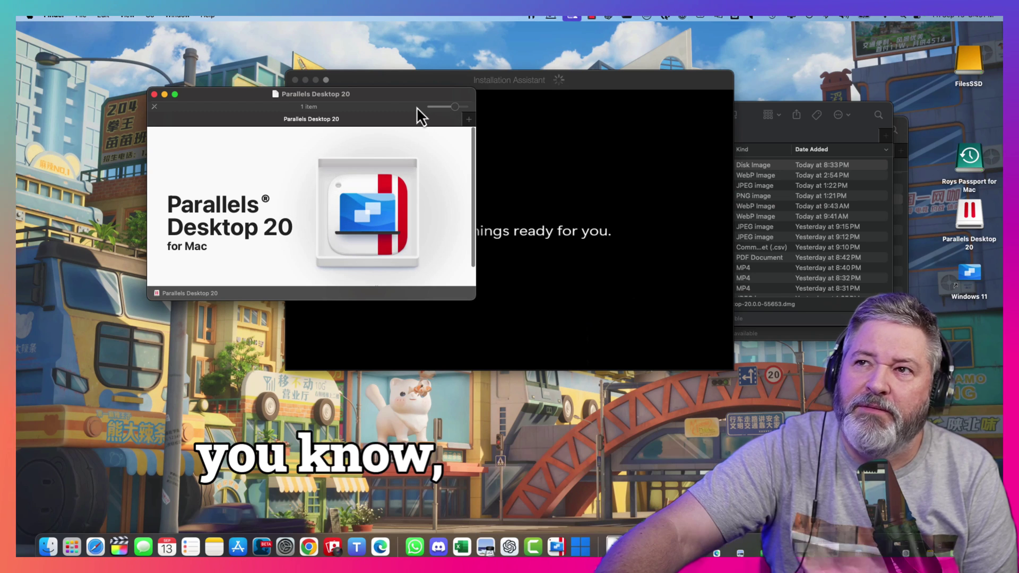
left_click(155, 95)
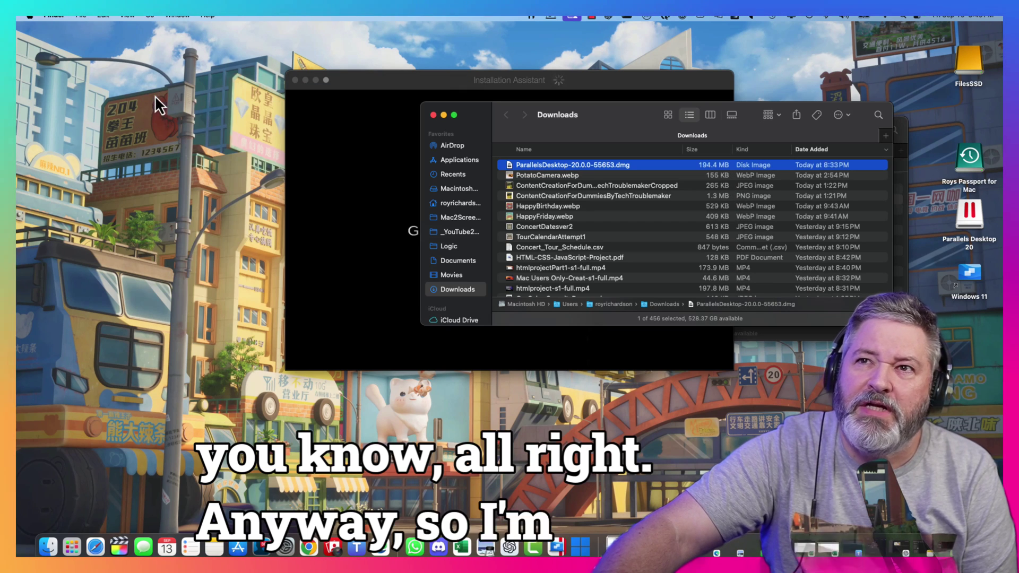
Eject the Parallels Desktop 20 disk and bring the Windows installation window back
right_click(966, 216)
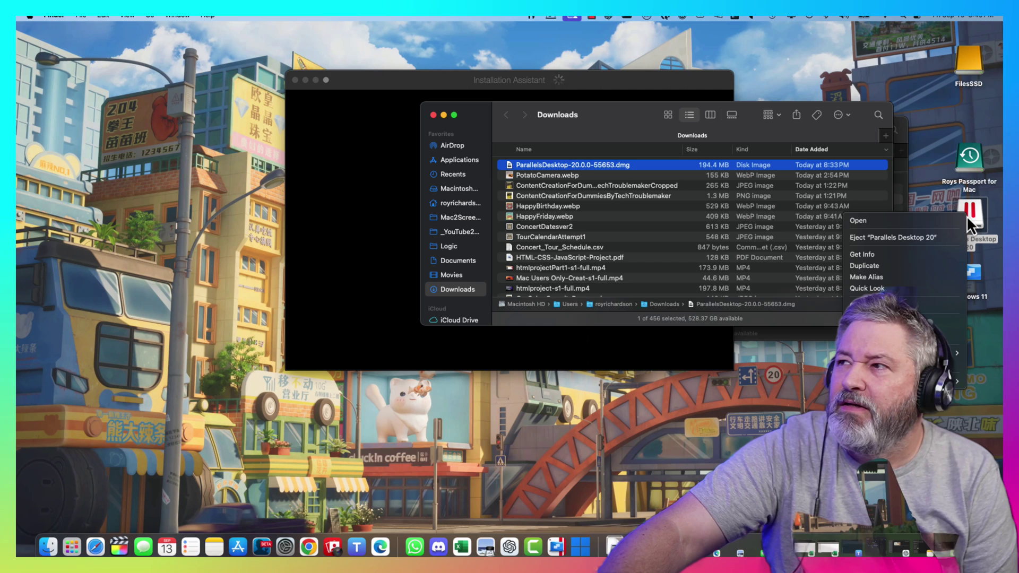
left_click(916, 237)
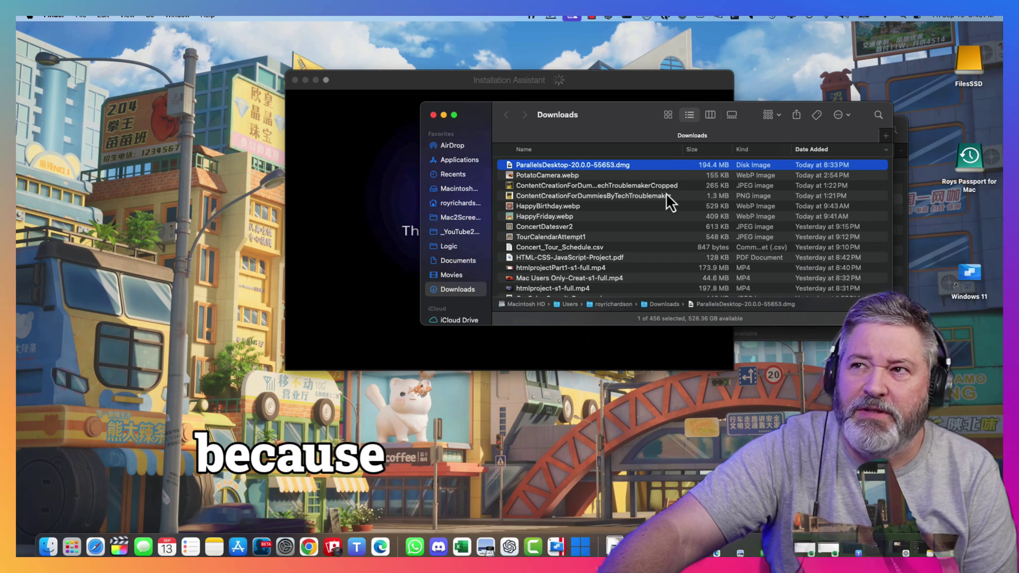
left_click(428, 86)
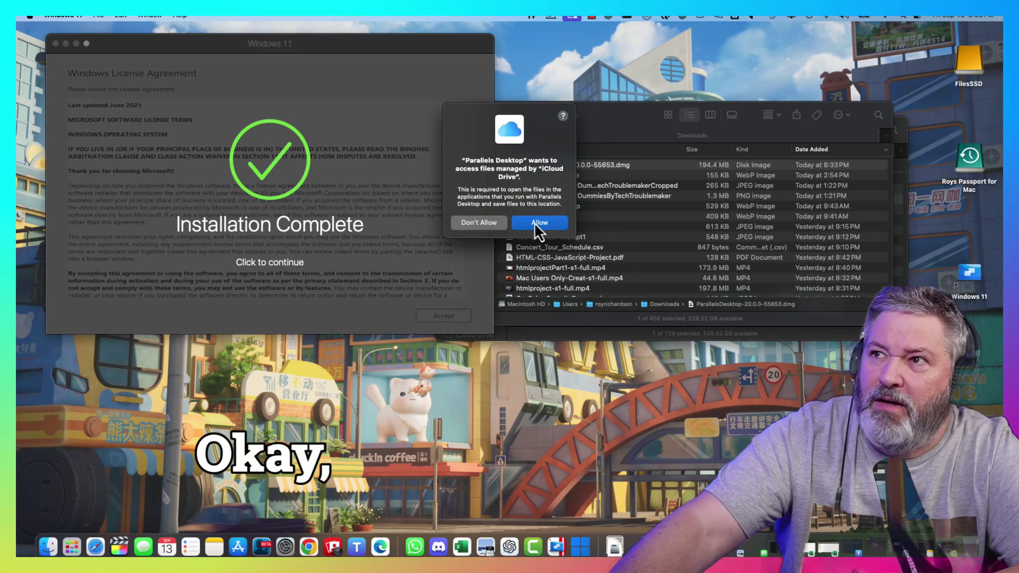
Allow iCloud Drive access, continue past Installation Complete, and accept the Windows licence agreement
left_click(478, 222)
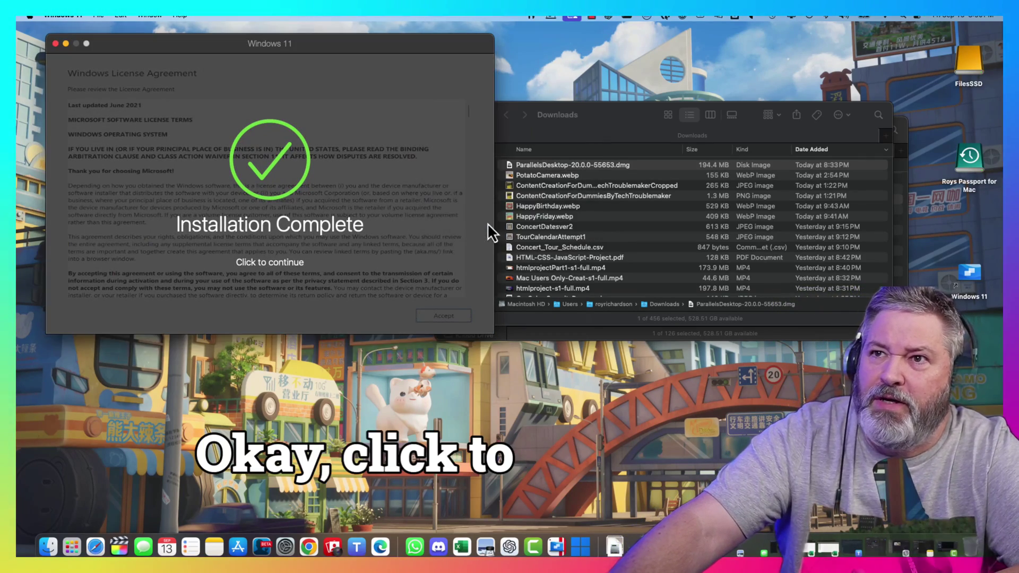
left_click(402, 256)
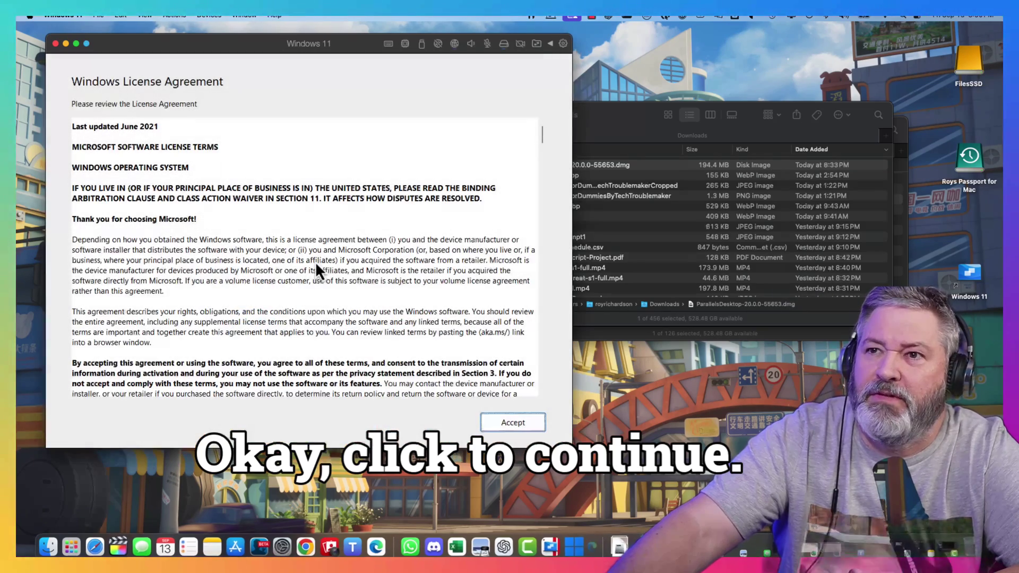
left_click(509, 422)
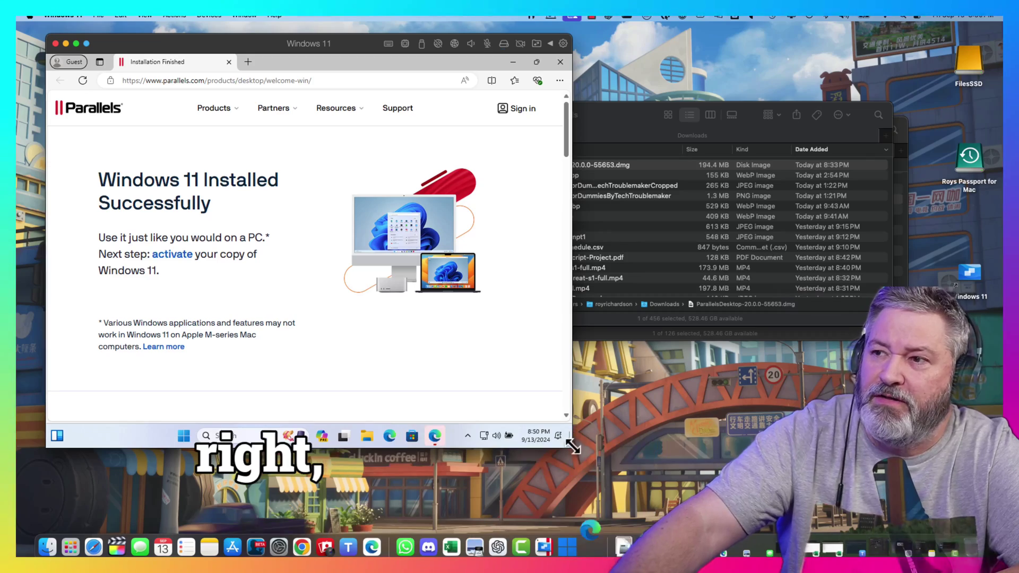
Resize the Windows 11 VM window to nearly full screen, close Edge, and check the Start menu
left_click_drag(570, 445, 1002, 552)
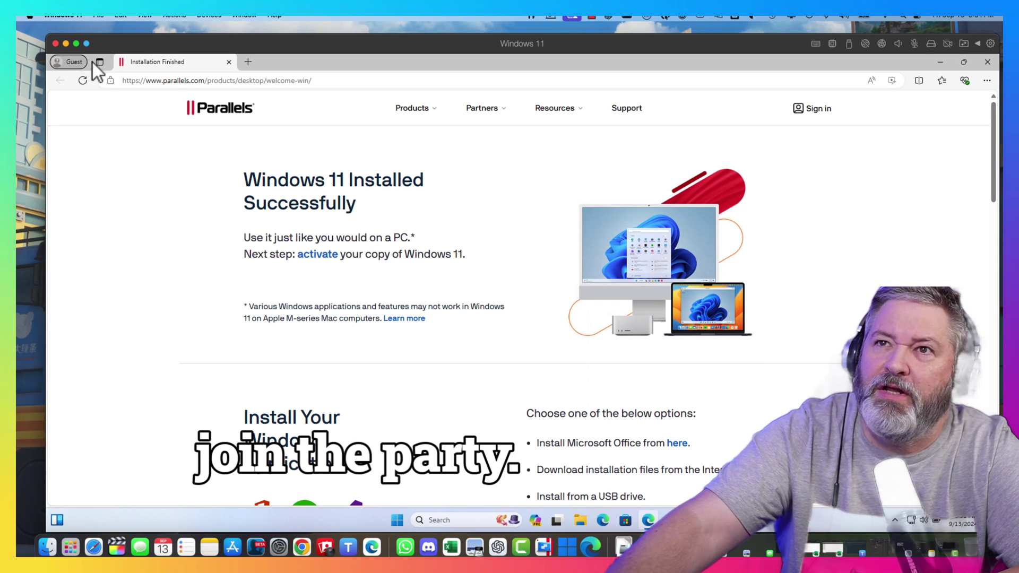
left_click(986, 63)
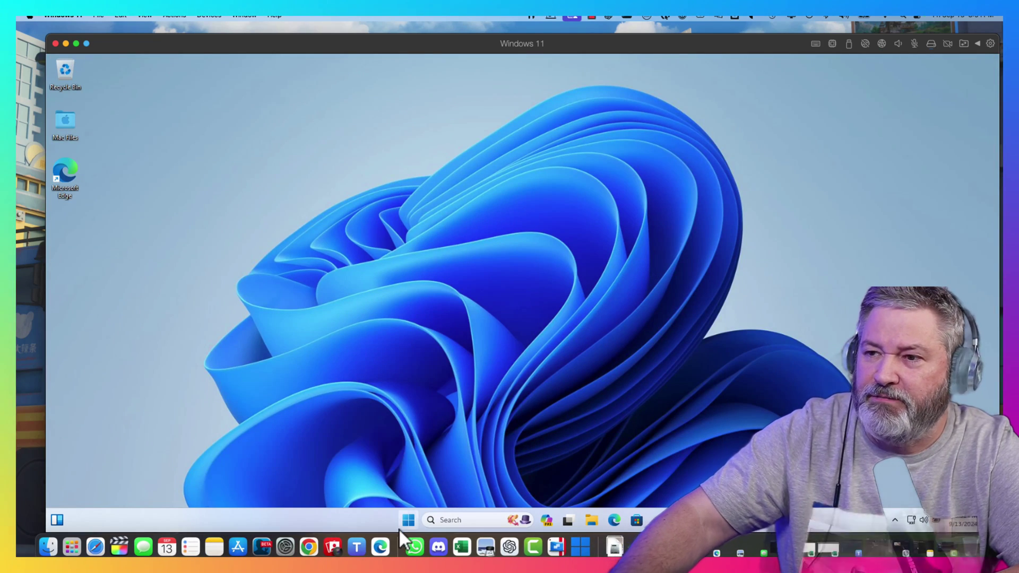
left_click(404, 521)
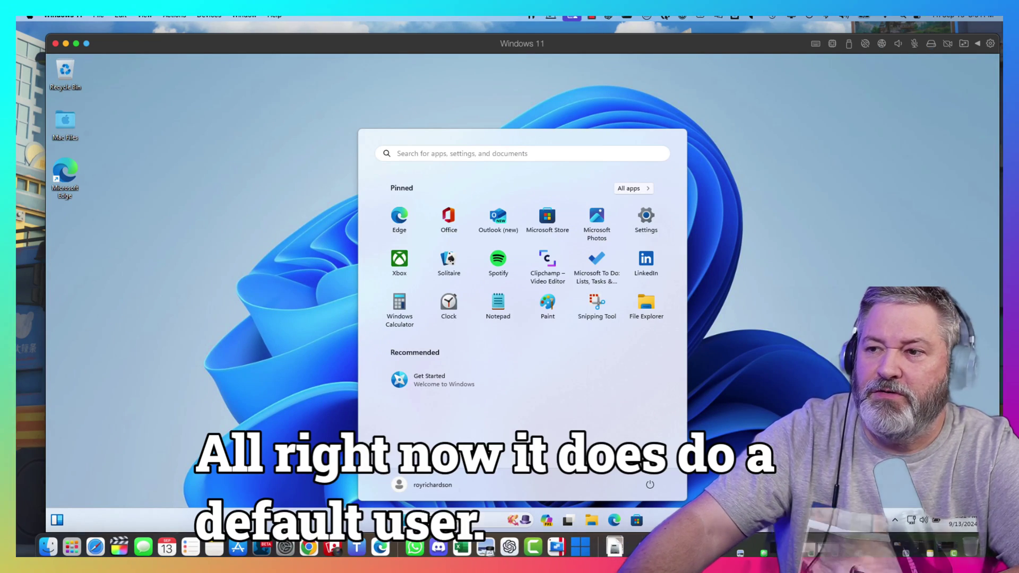
left_click(318, 298)
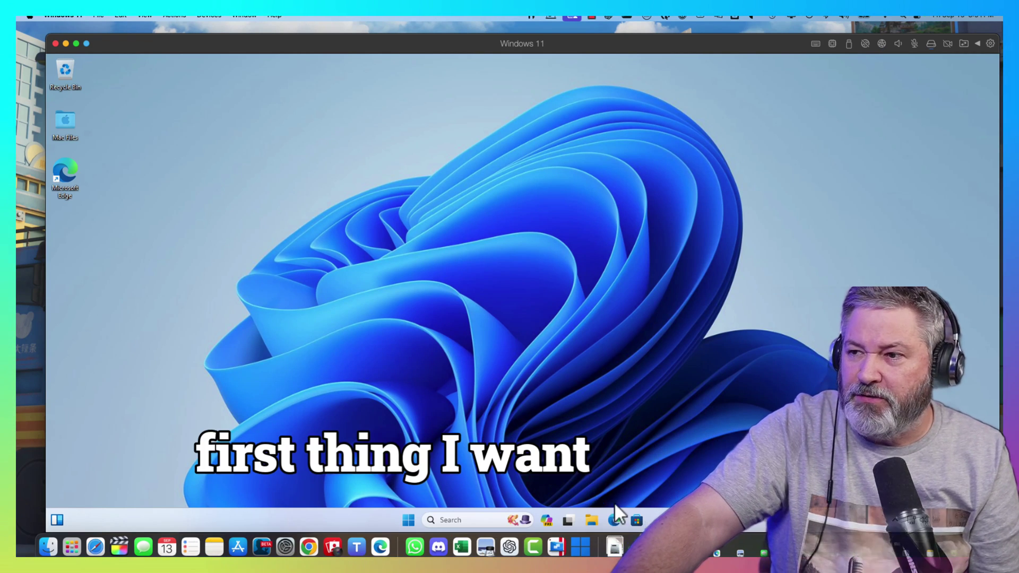
Launch Edge and go through first-run setup without importing any browser data
left_click(613, 517)
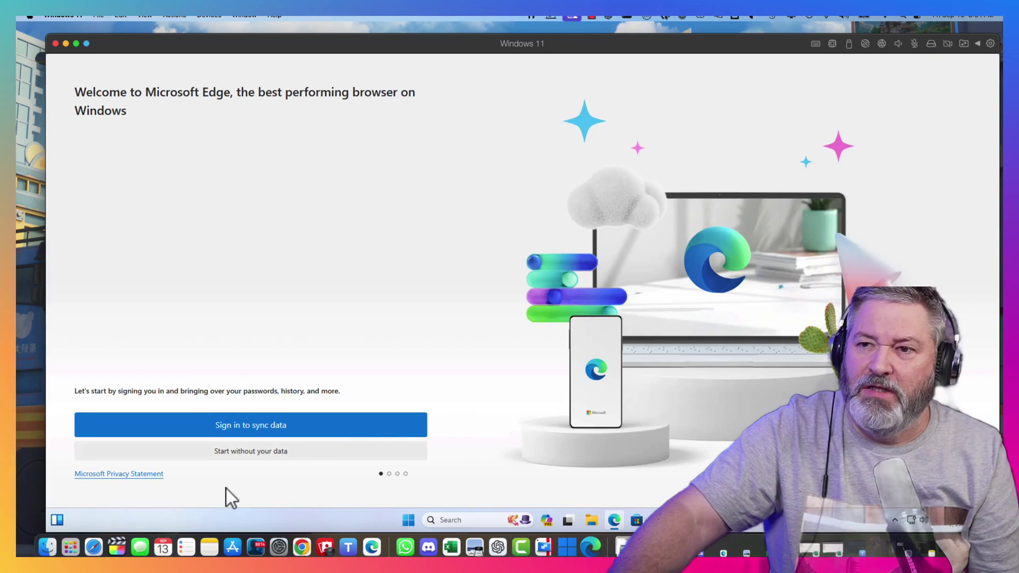
left_click(248, 451)
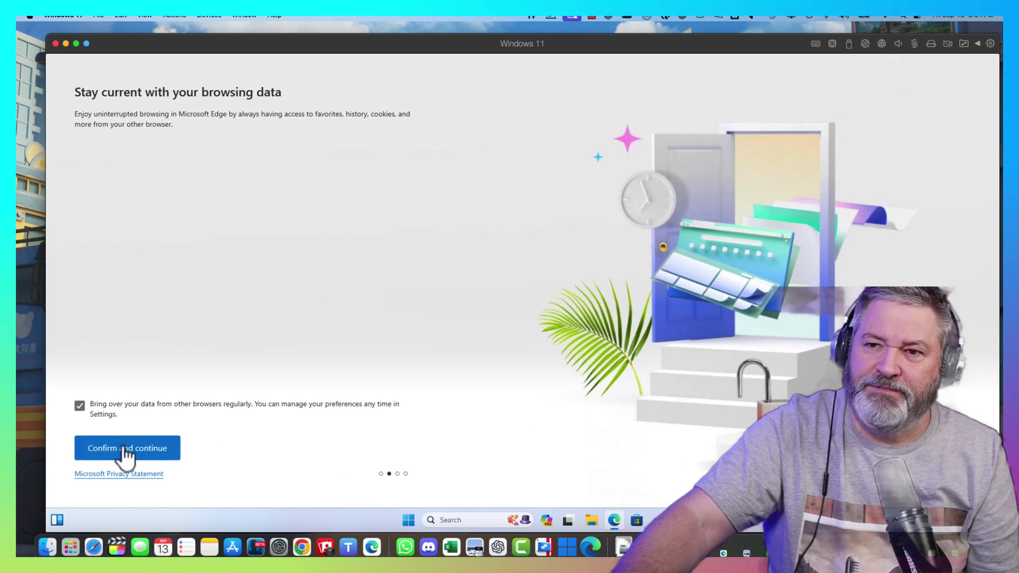
left_click(124, 448)
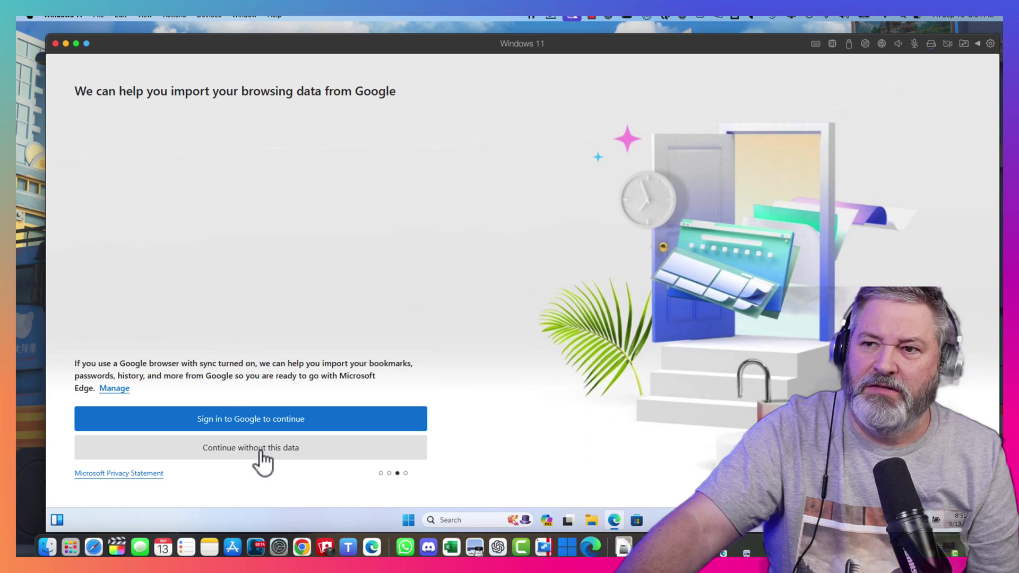
left_click(261, 451)
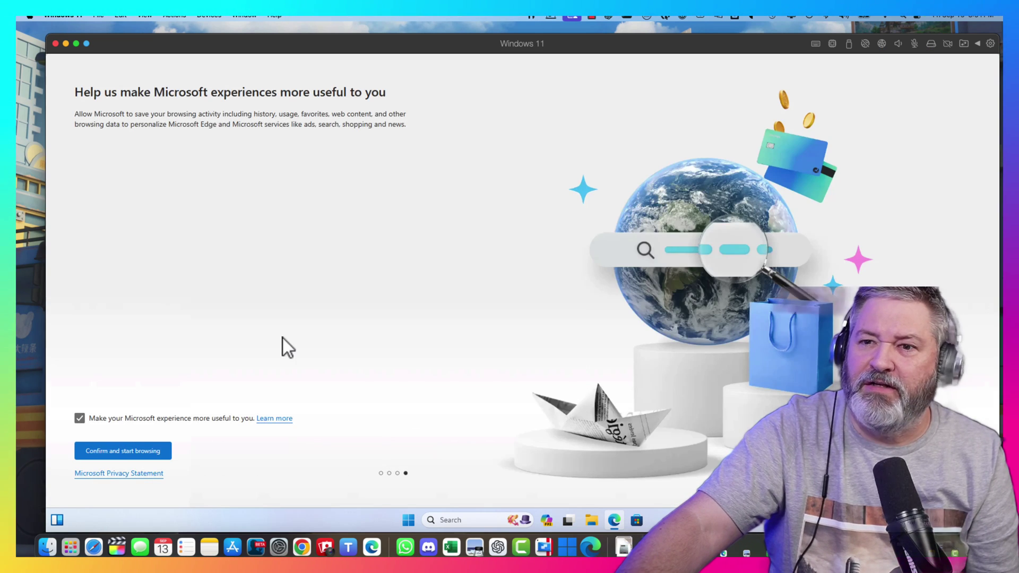
left_click(120, 452)
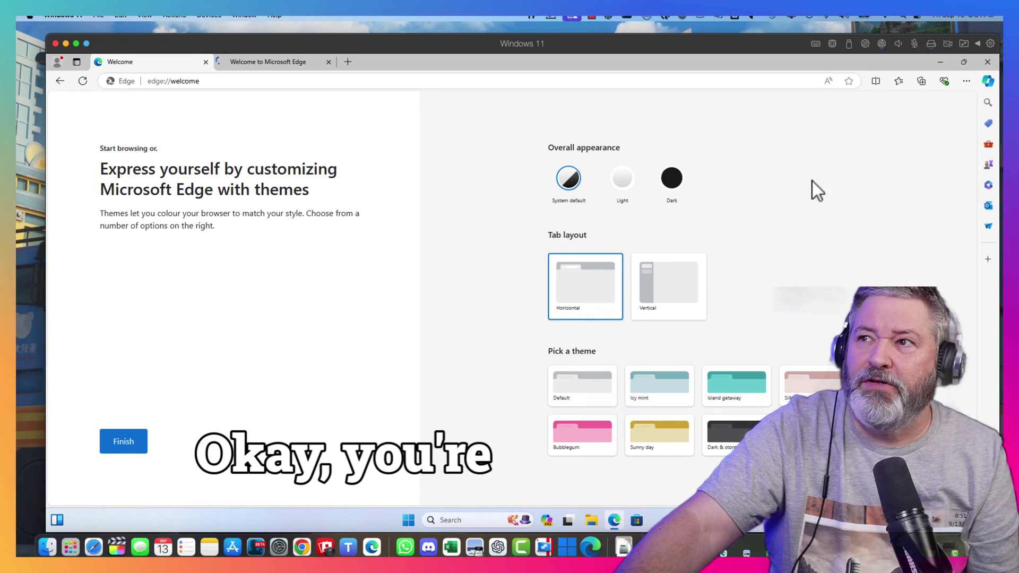
Choose the Dark theme, finish setup, and sign in to Edge to sync data
left_click(673, 180)
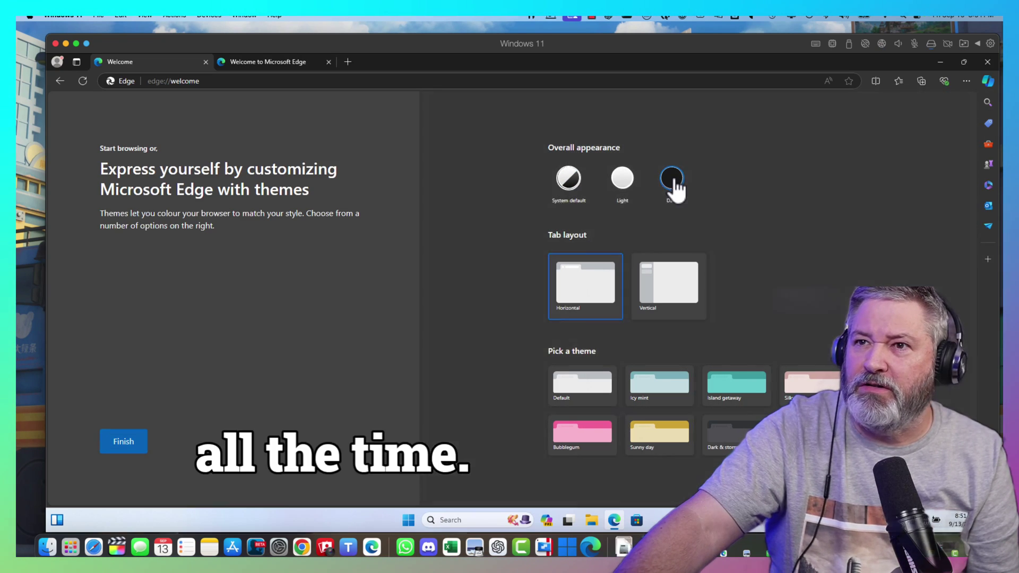
left_click(127, 444)
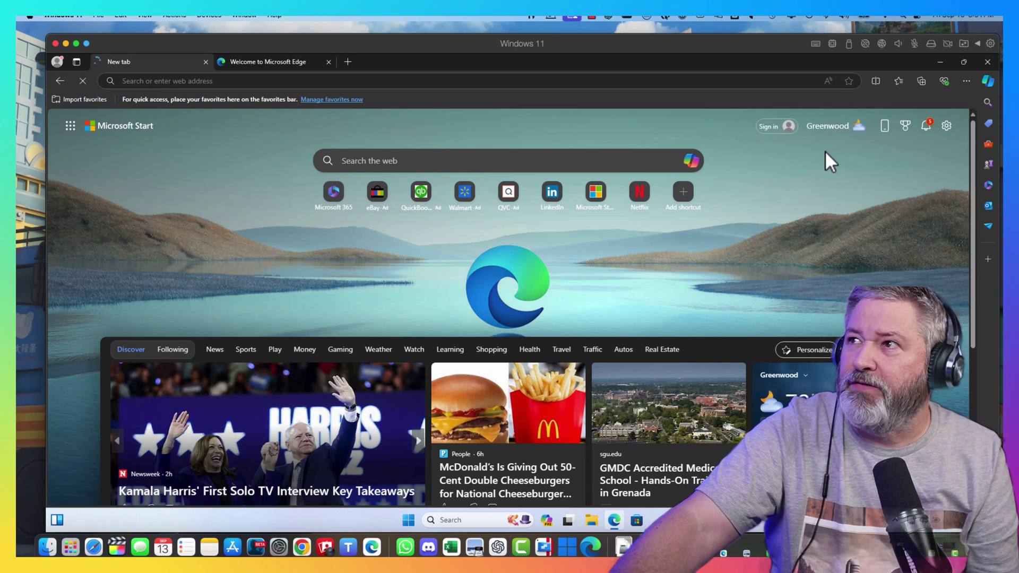
left_click(778, 128)
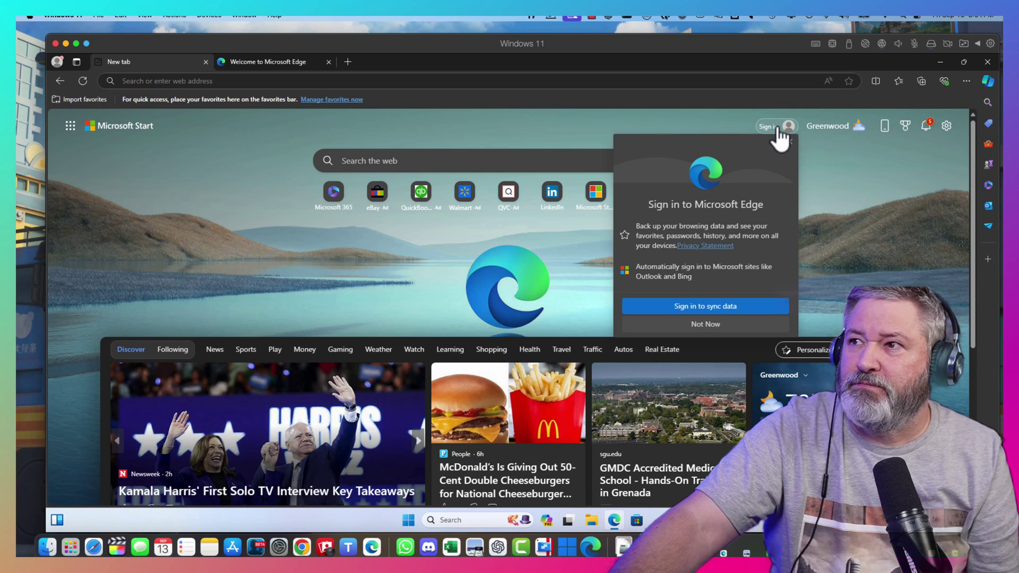
left_click(701, 306)
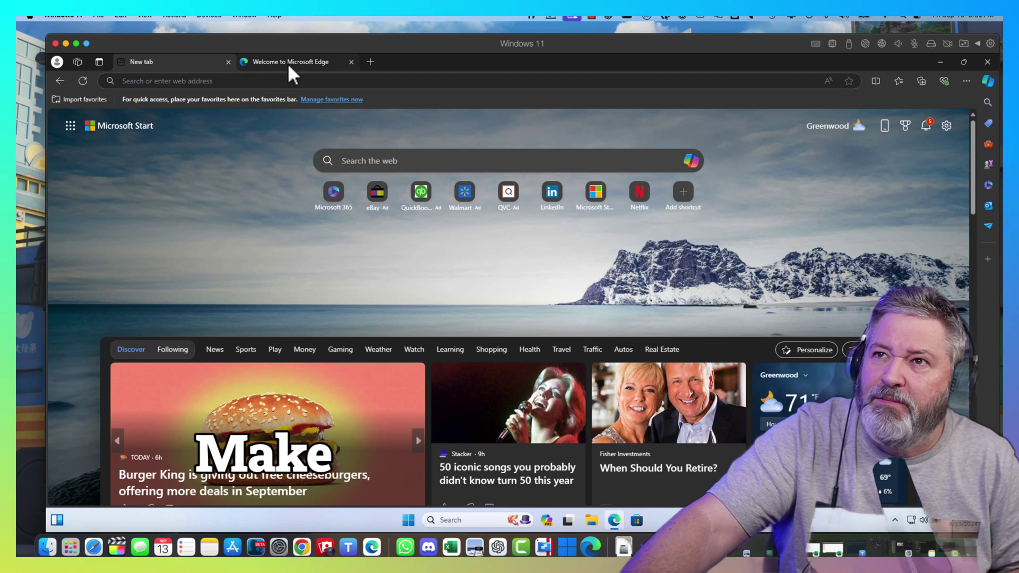
Close the Welcome tab, load google.com, and dismiss the switch-browser prompt
left_click(351, 62)
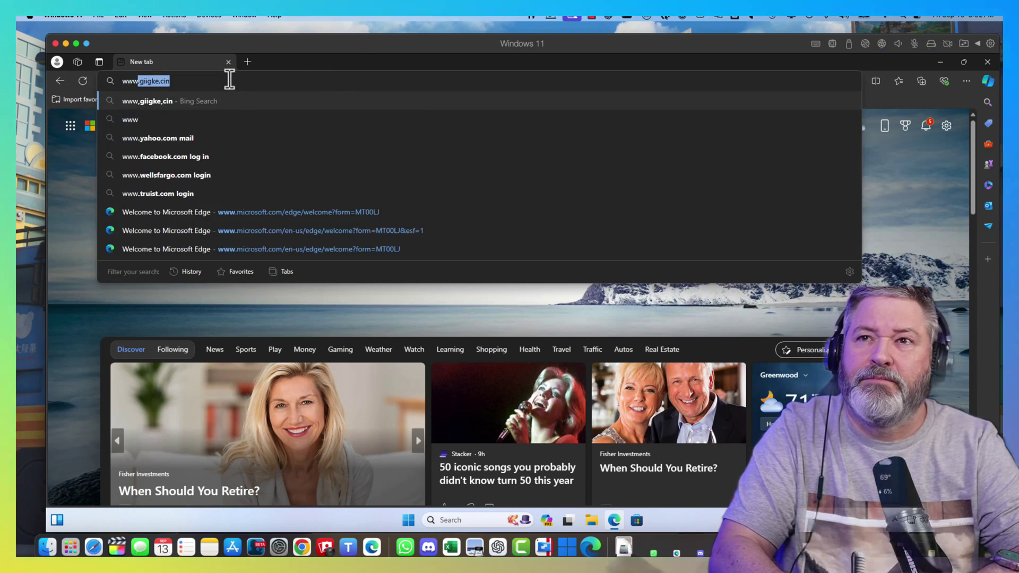
type("google.com")
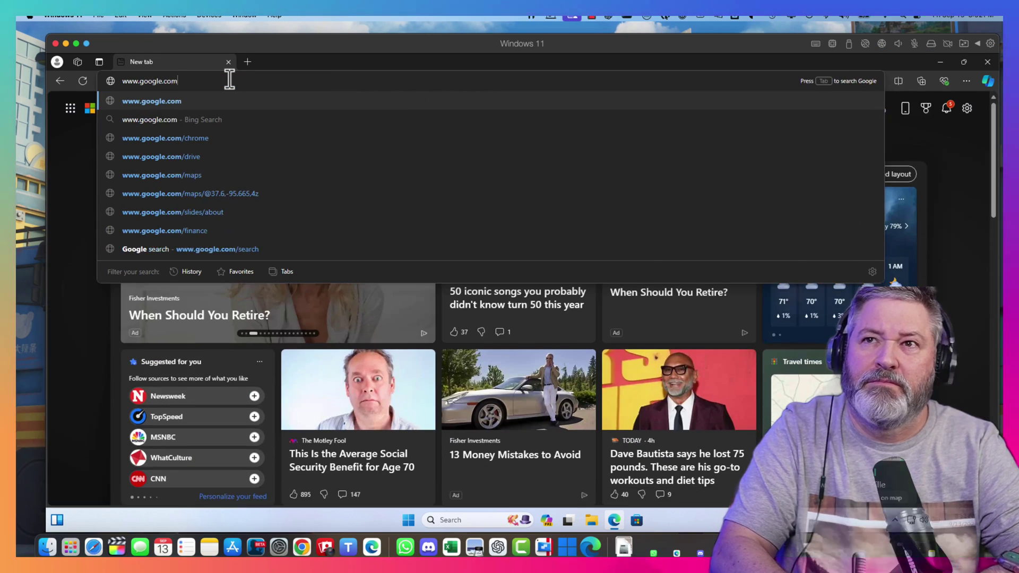
key("Return")
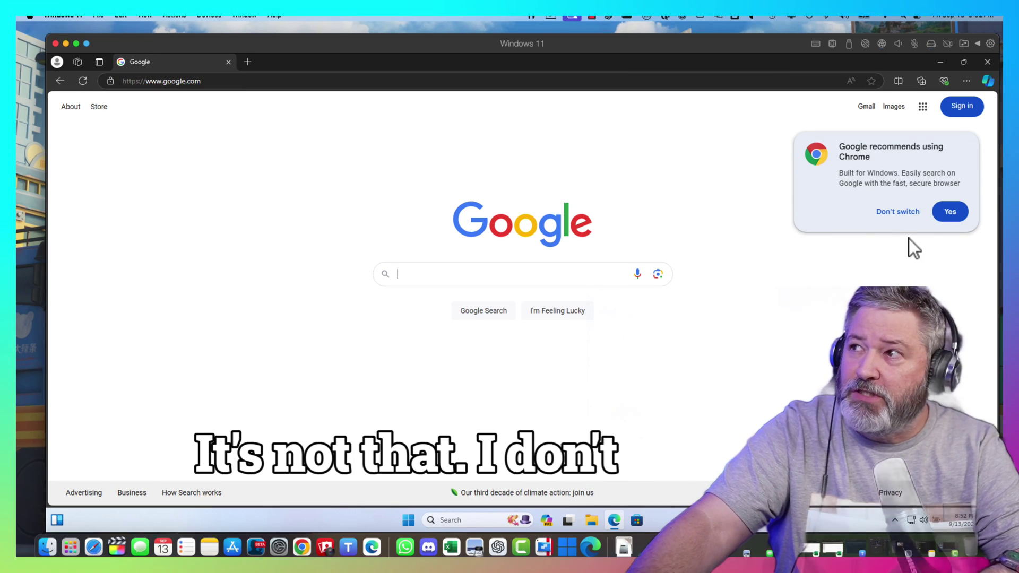
left_click(899, 213)
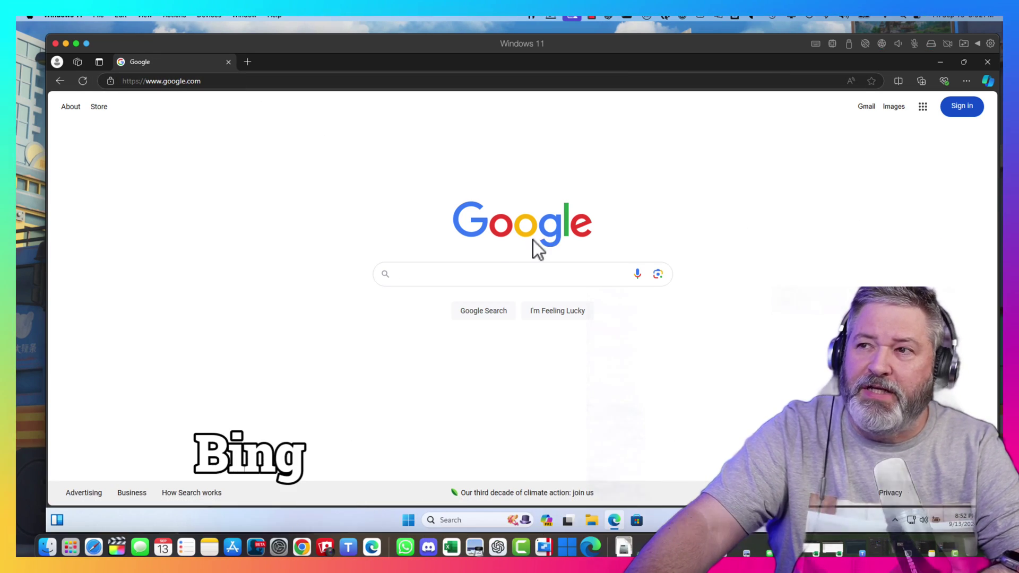
Search Google for 'notepad++ download' and return to the search results
left_click(473, 271)
type("not")
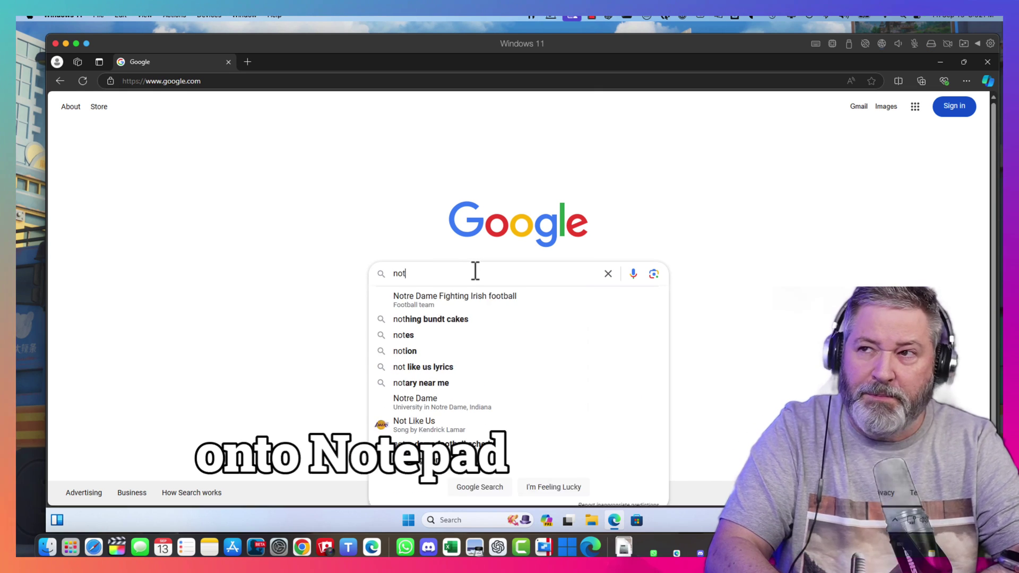
type("epad")
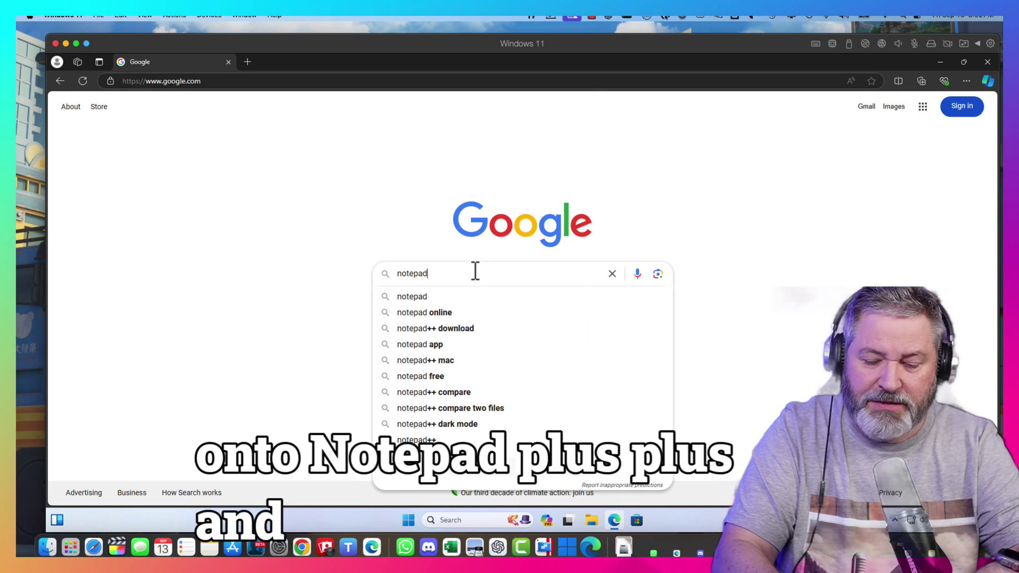
type("++ download")
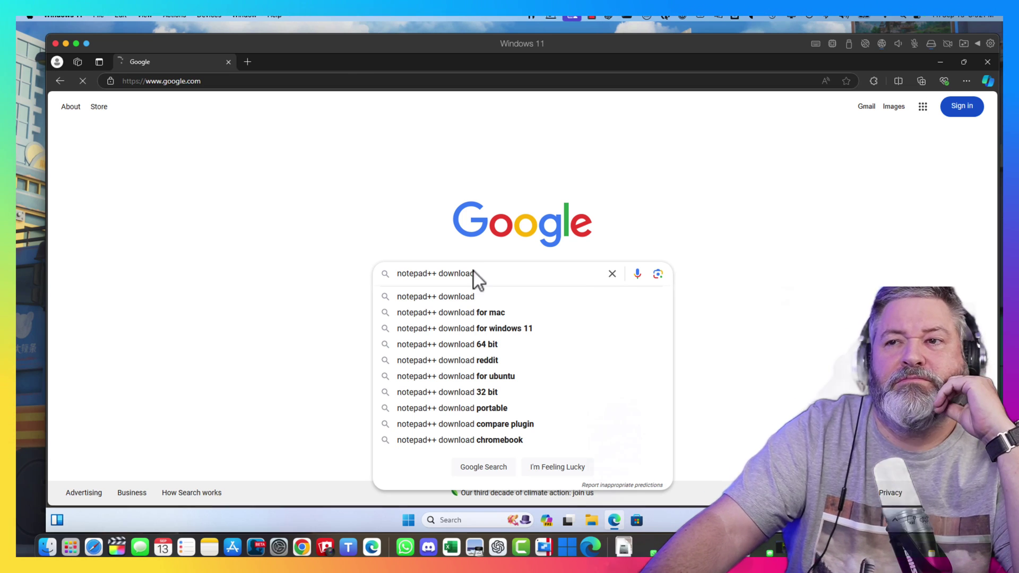
key("Return")
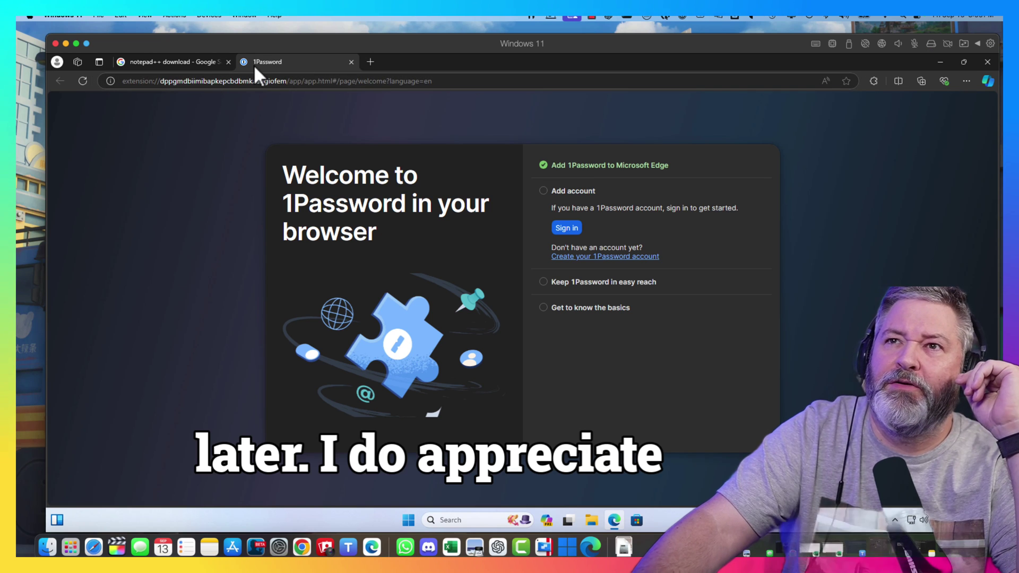
left_click(189, 61)
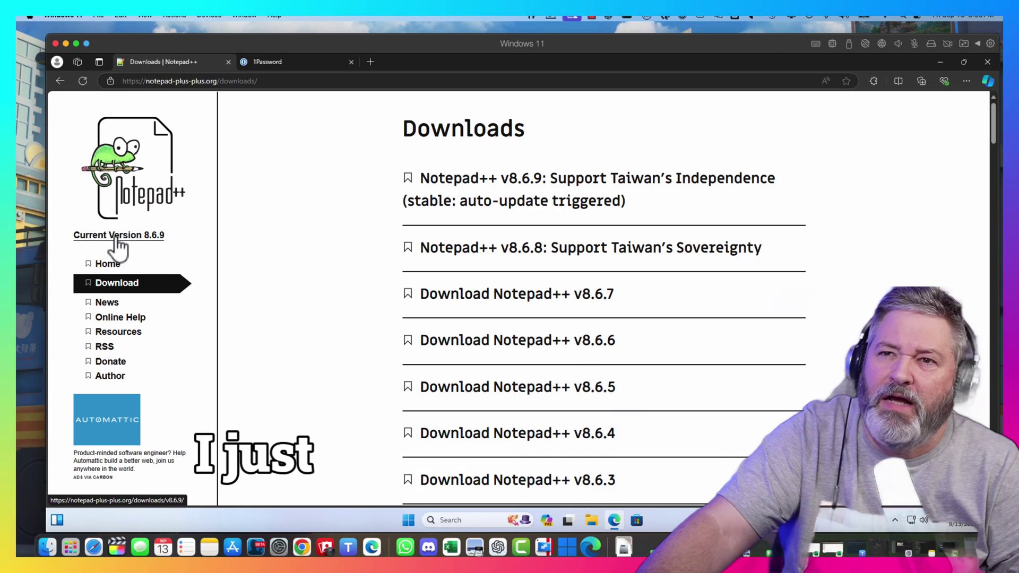
Open the Notepad++ 8.6.9 release page and pick the 64-bit installer download
left_click(118, 233)
scroll(610, 305, "down", 5)
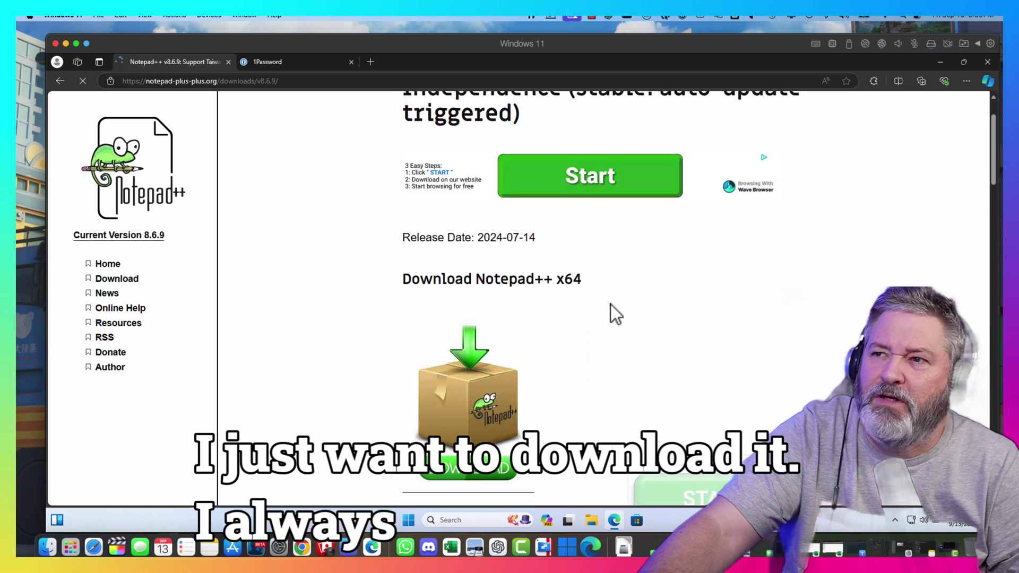
scroll(594, 265, "up", 3)
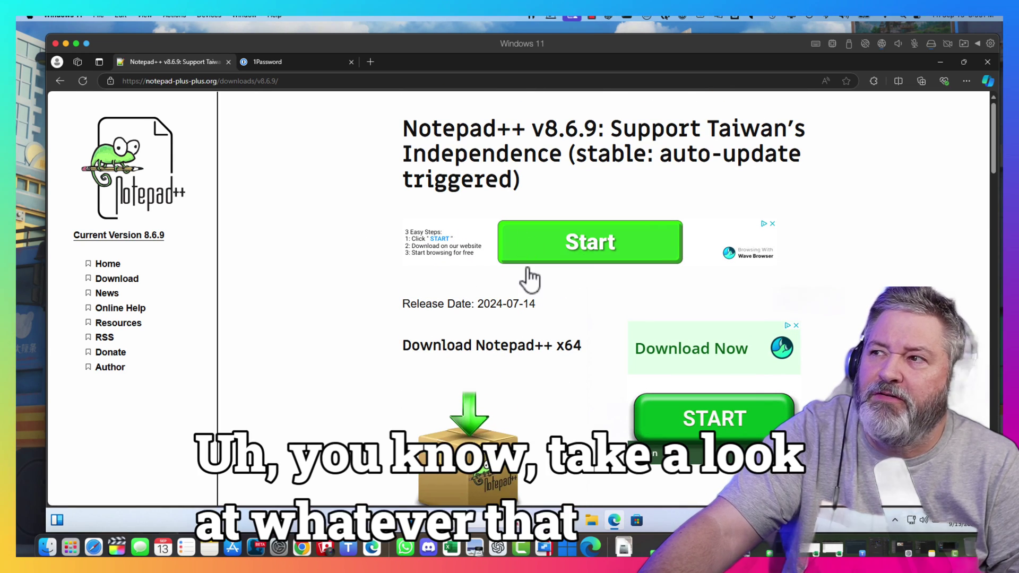
scroll(375, 306, "down", 1)
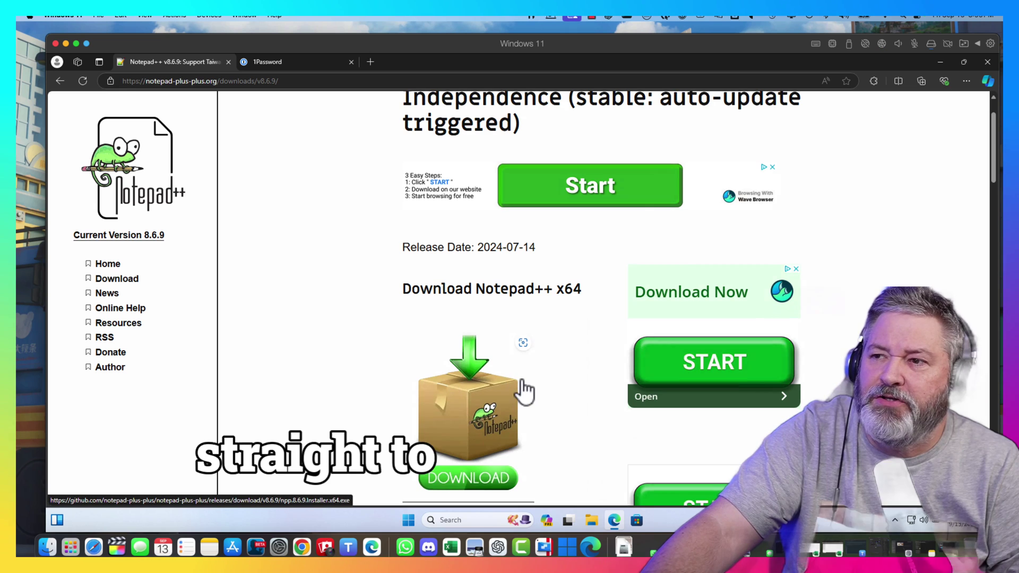
scroll(460, 396, "down", 2)
left_click(470, 403)
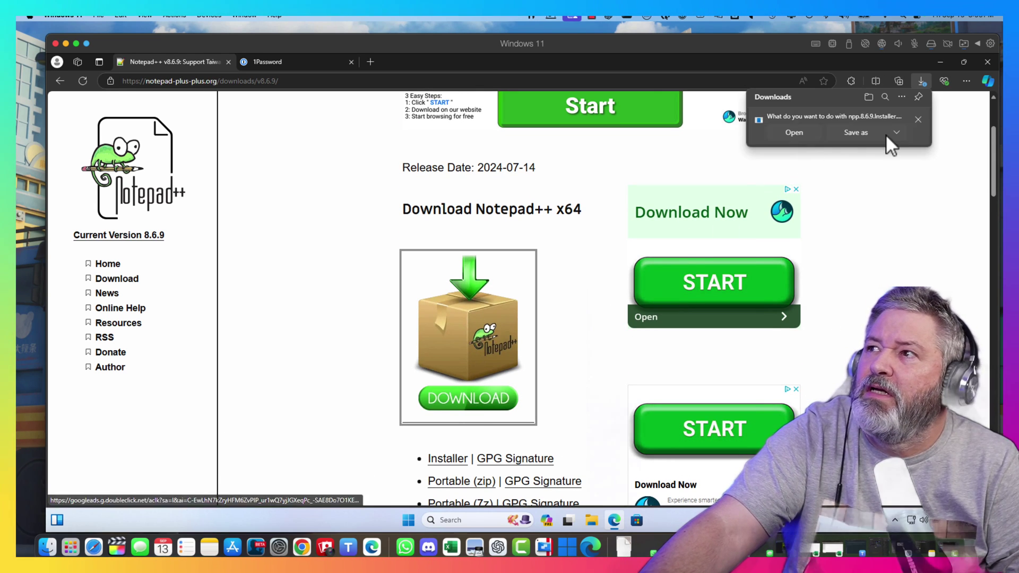
Save npp.8.6.9.Installer.x64.exe into Downloads, denying Parallels removable-volume access
left_click(864, 135)
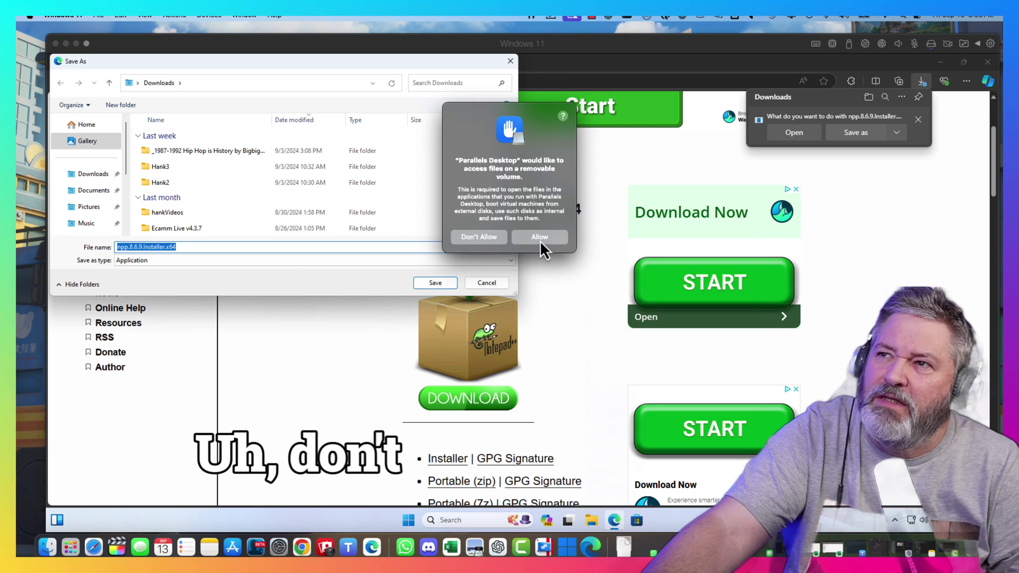
left_click(483, 241)
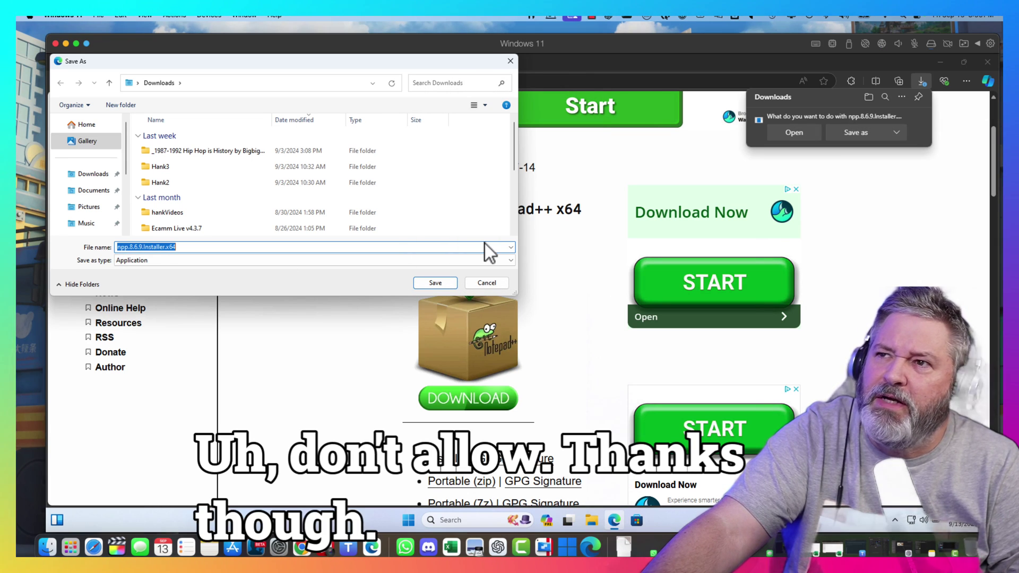
left_click(435, 282)
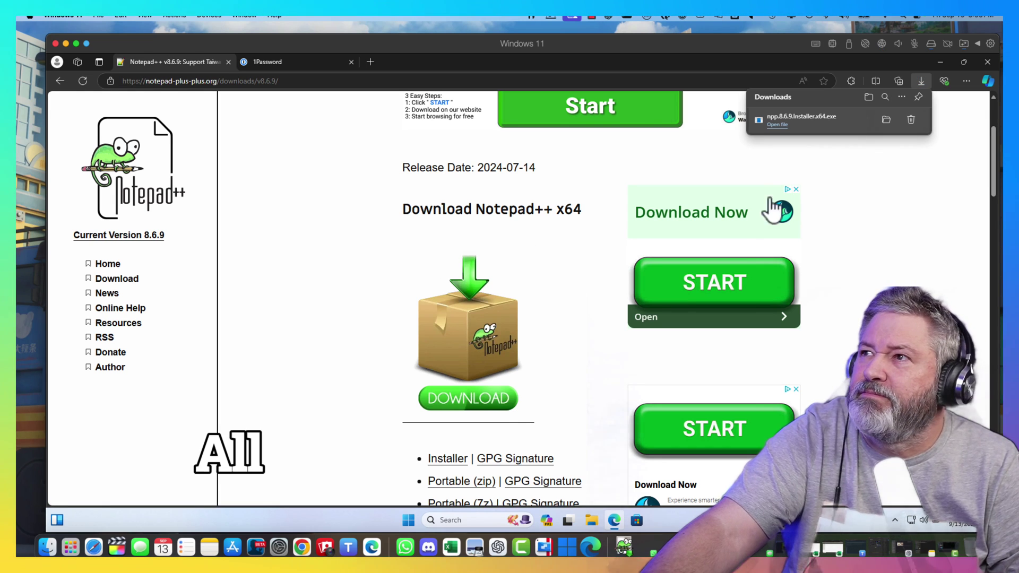
Locate the downloaded installer in its folder and run it with administrator permission
left_click(886, 120)
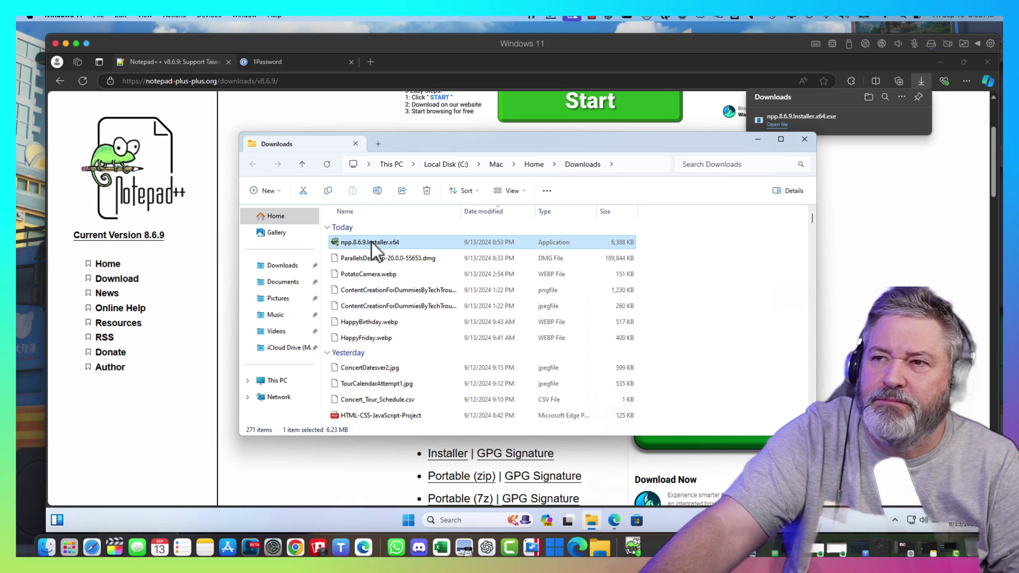
right_click(380, 244)
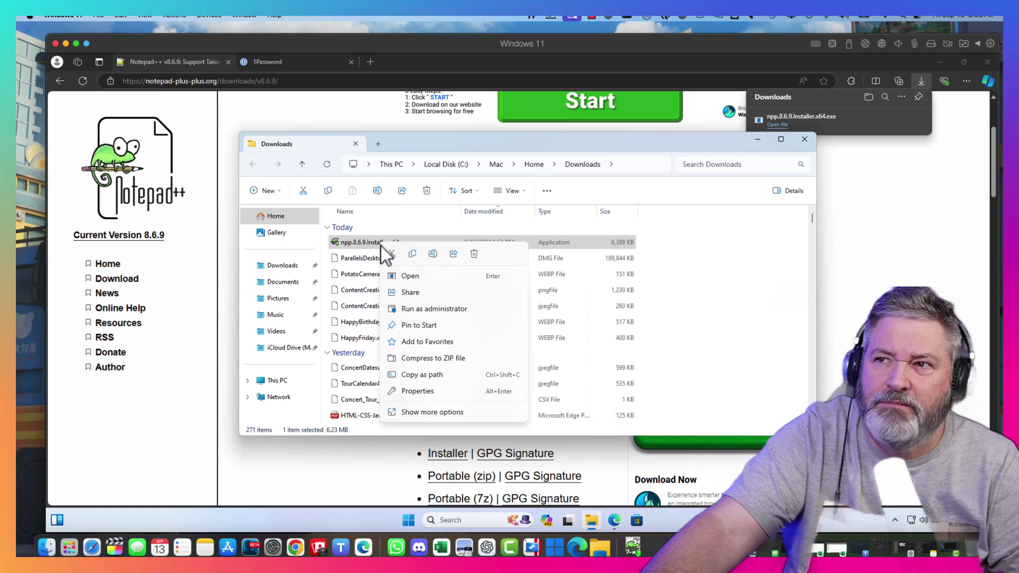
left_click(417, 277)
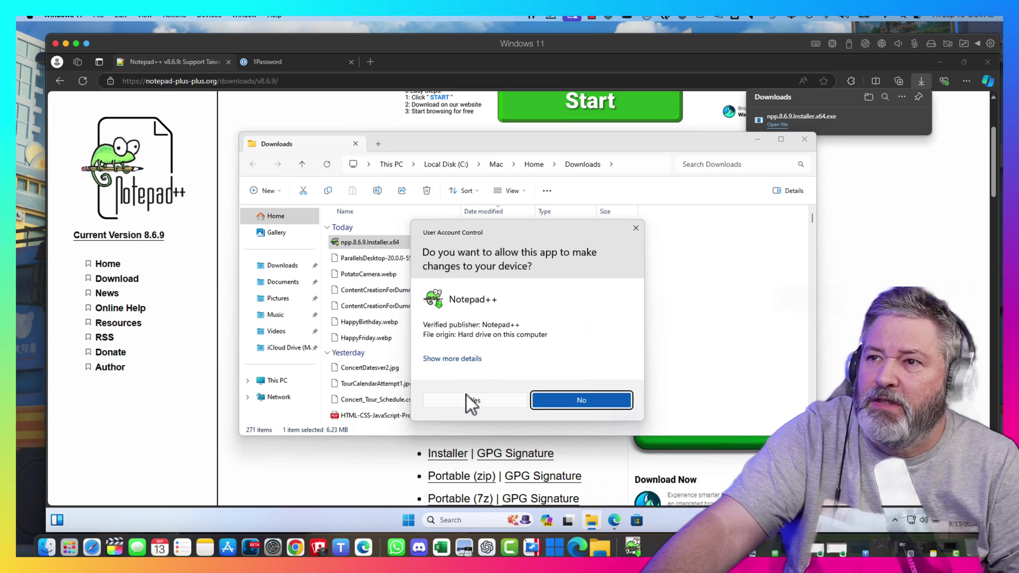
left_click(470, 402)
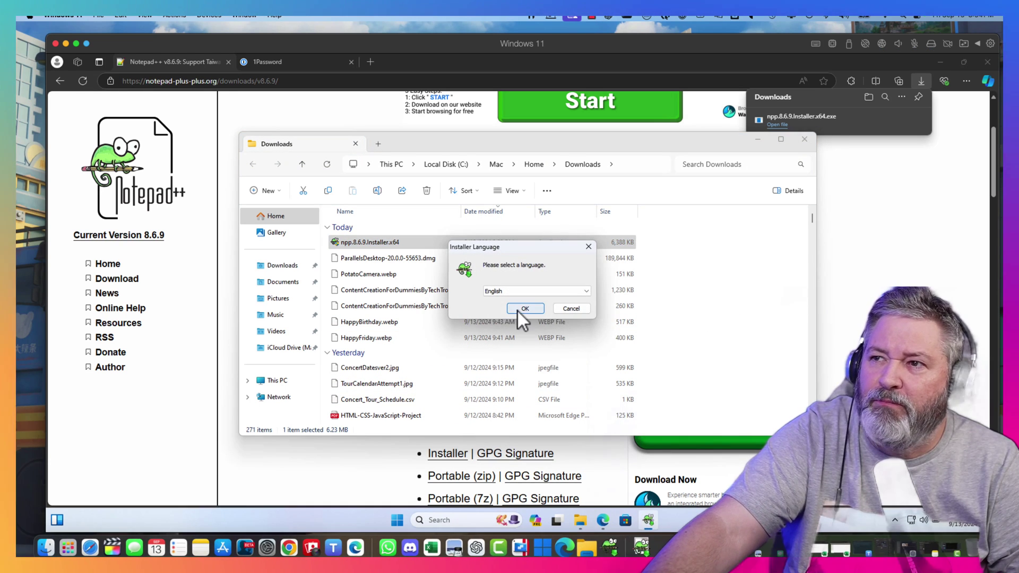
Install in English with the license accepted, default location and components, plus a desktop shortcut
left_click(517, 311)
left_click(588, 371)
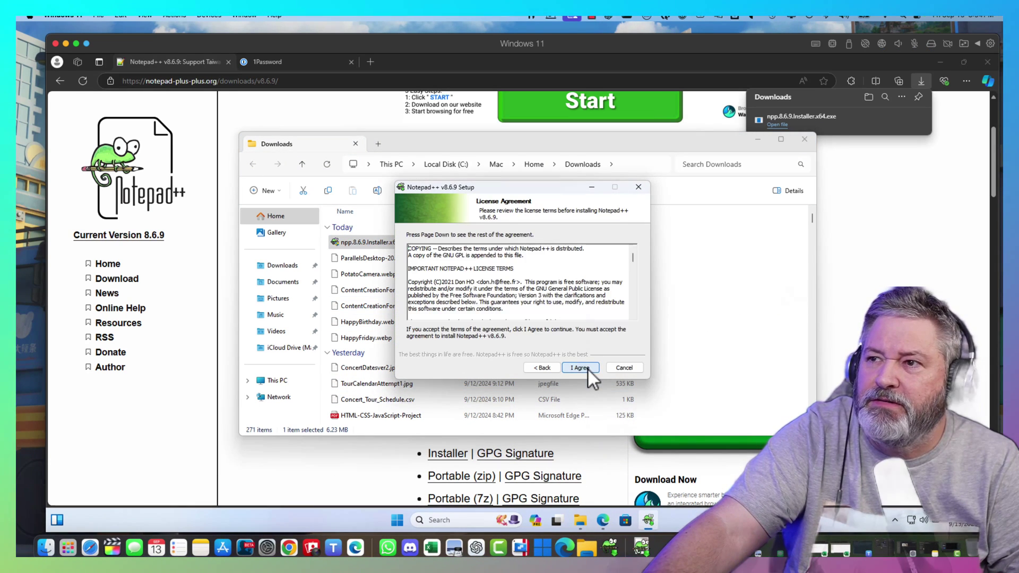
left_click(588, 370)
left_click(588, 370)
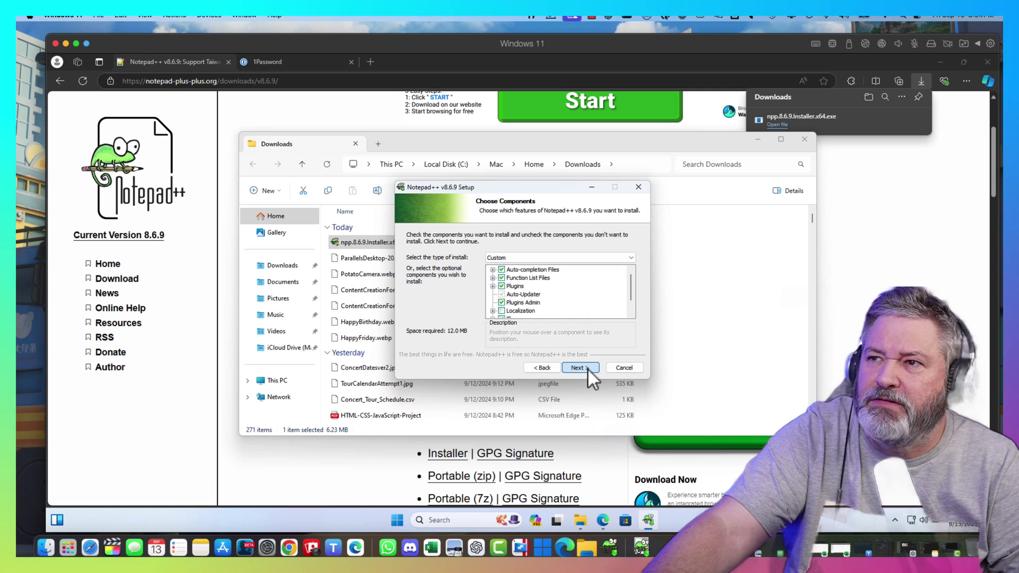
left_click(588, 370)
left_click(547, 368)
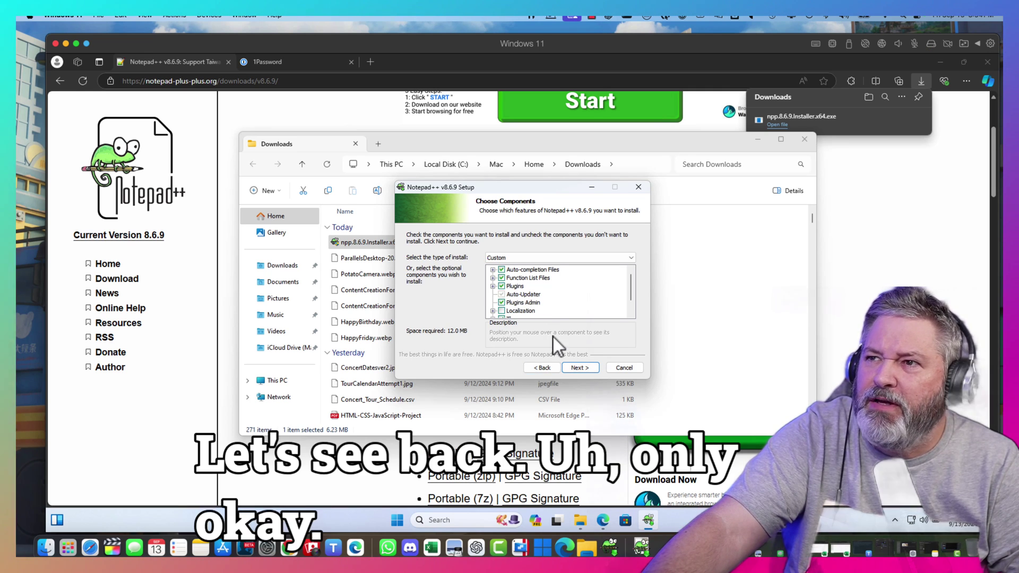
left_click(583, 367)
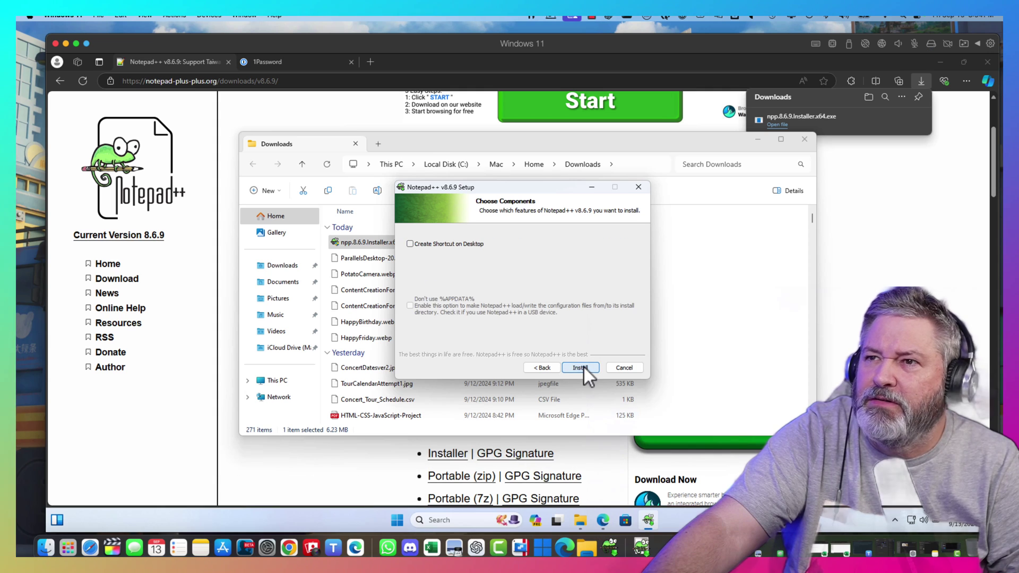
left_click(432, 244)
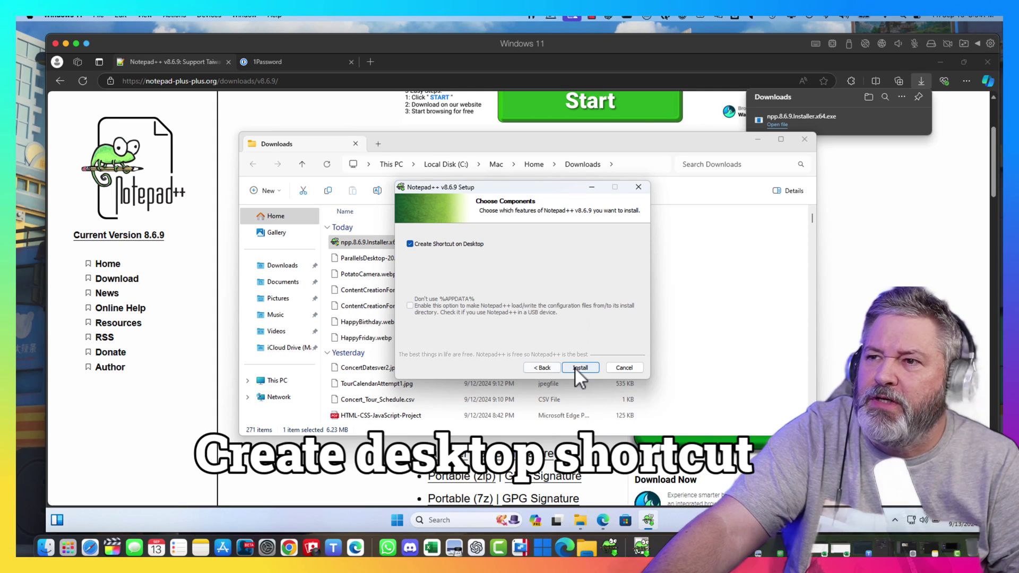
left_click(575, 368)
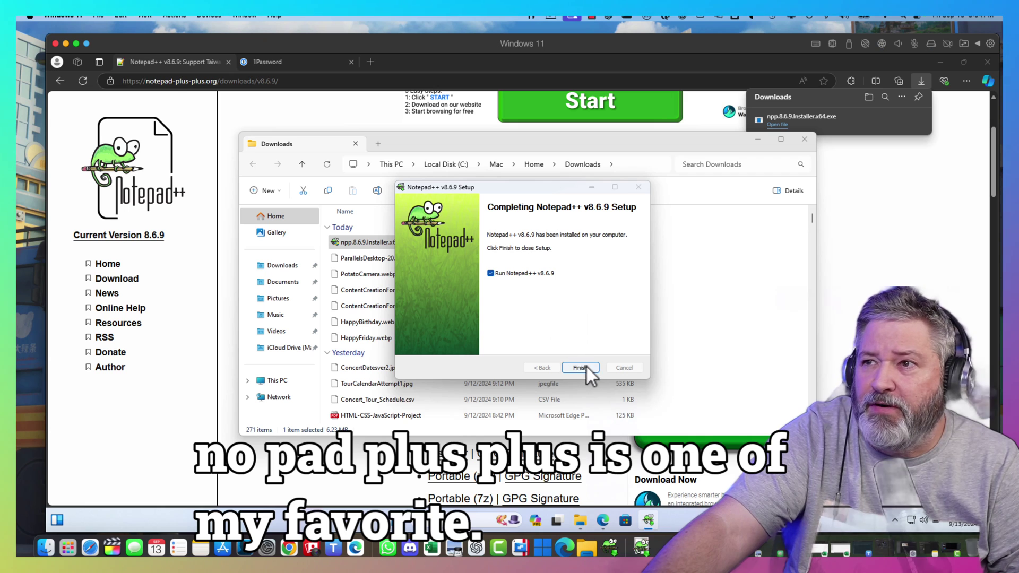
Launch Notepad++ from the Finish page and close change.log, leaving the empty 'new 1' document
left_click(580, 367)
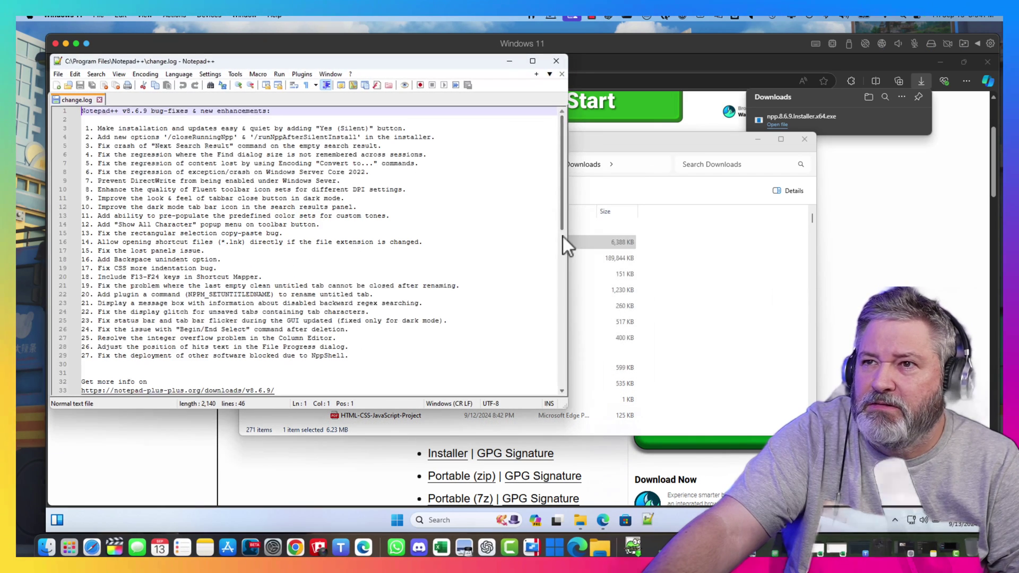
left_click(99, 100)
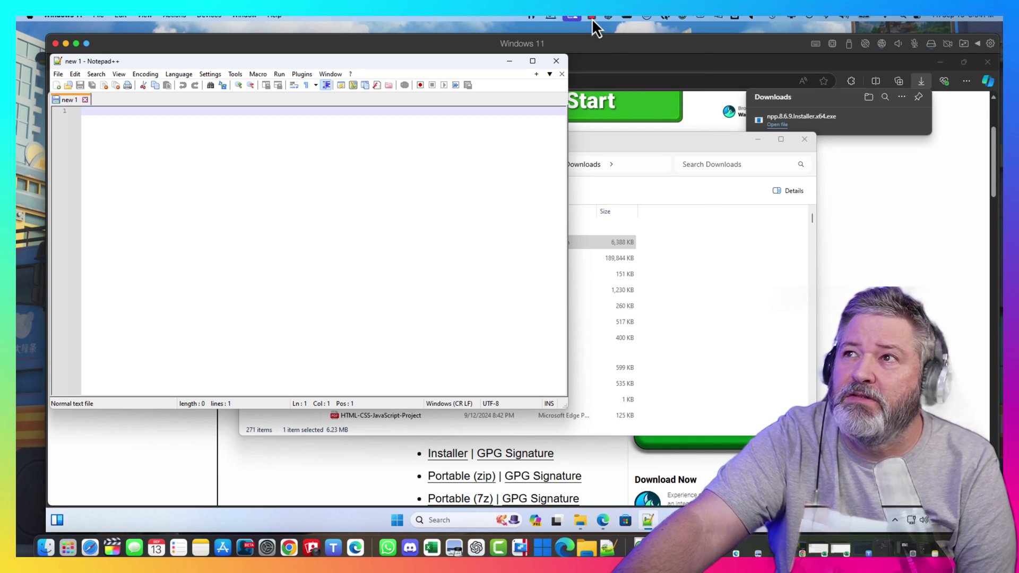
left_click(591, 17)
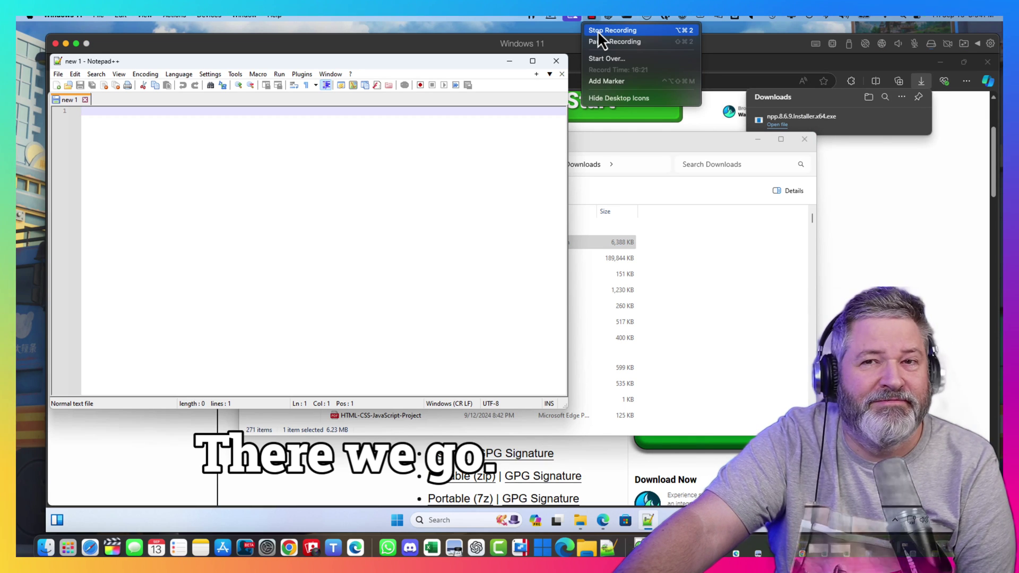